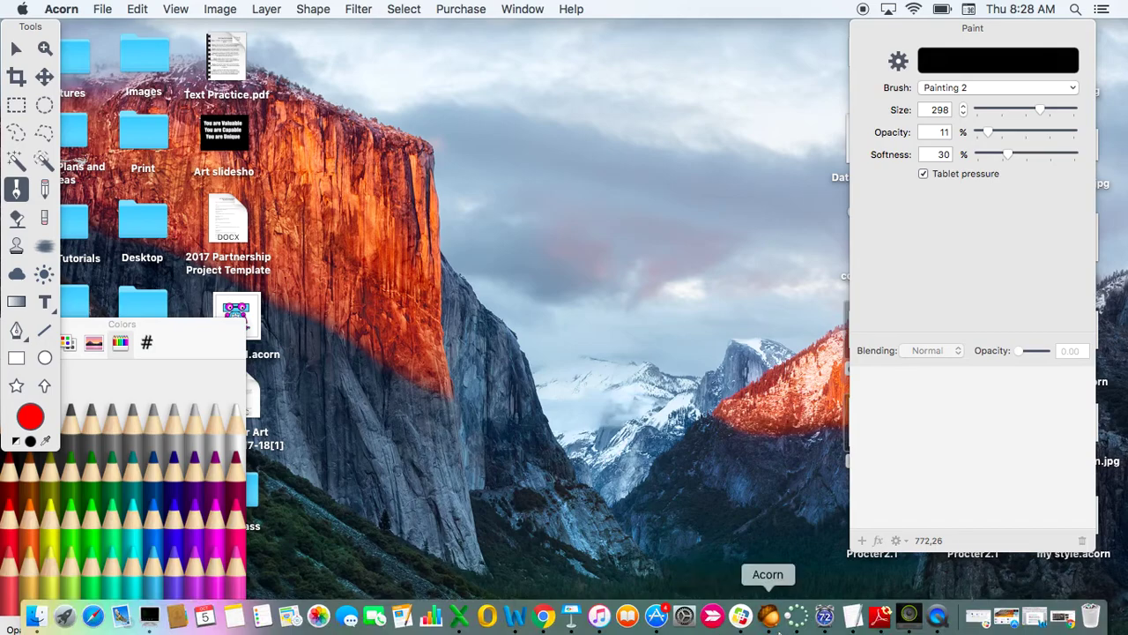
# Switch to Acorn and reposition the Colors, Tools and Paint palettes around the rainbow painting.
pyautogui.click(770, 625)
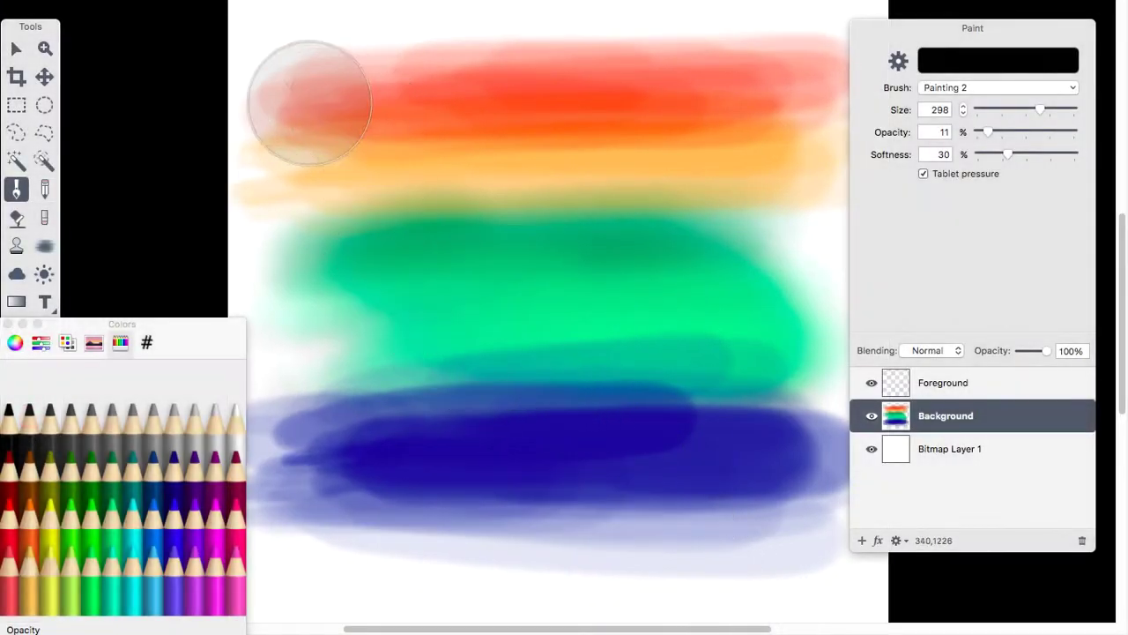
pyautogui.moveTo(131, 327); pyautogui.dragTo(144, 299)
pyautogui.moveTo(33, 30); pyautogui.dragTo(49, 16)
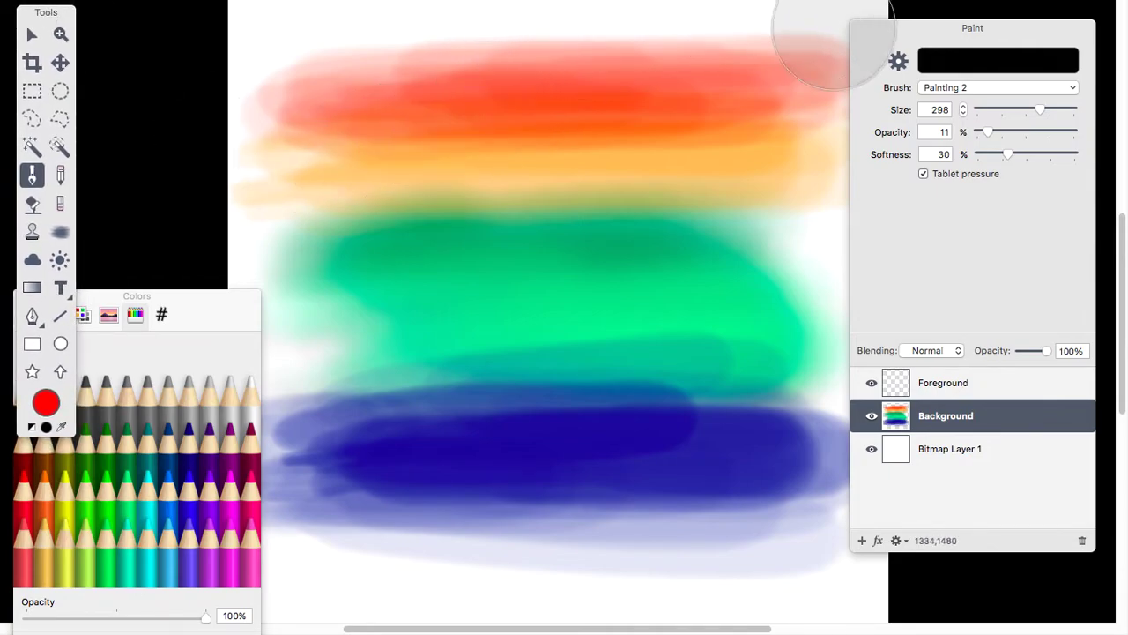
pyautogui.moveTo(878, 32); pyautogui.dragTo(929, 17)
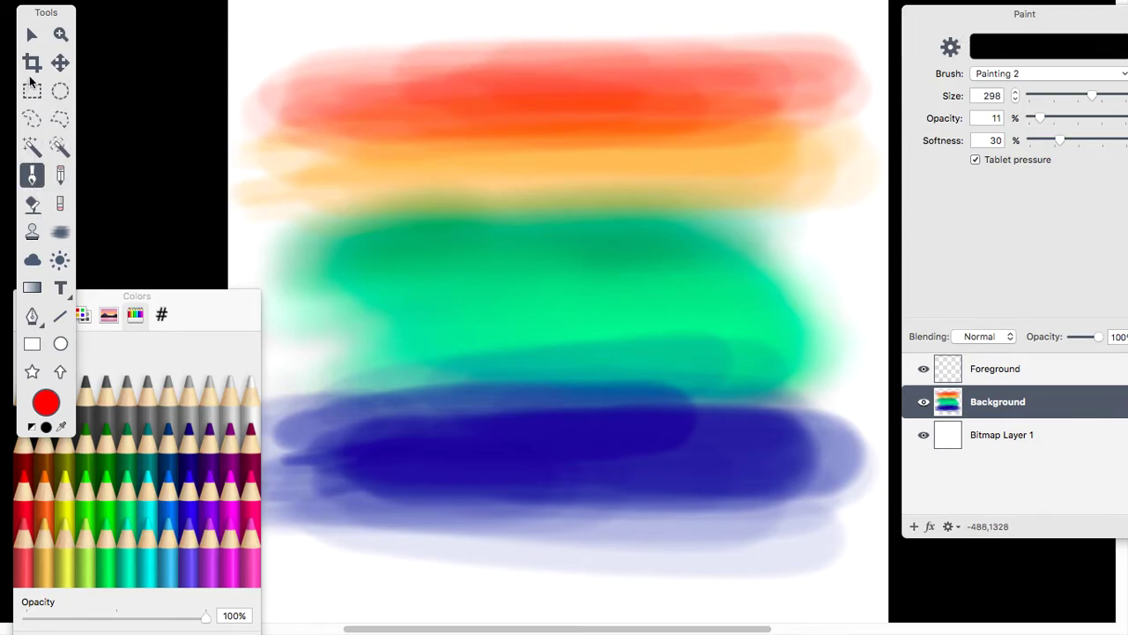
# Activate the Paint tool and look through the presets in the Brush category without changing the brush.
pyautogui.press('m')
pyautogui.press('b')
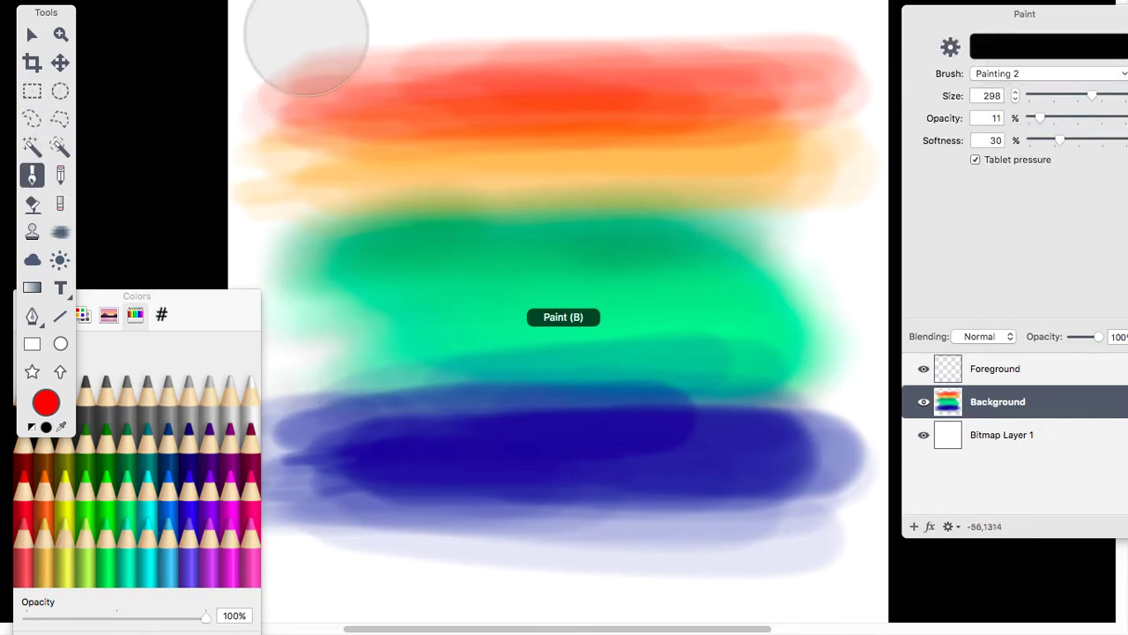
pyautogui.moveTo(943, 11); pyautogui.dragTo(822, 6)
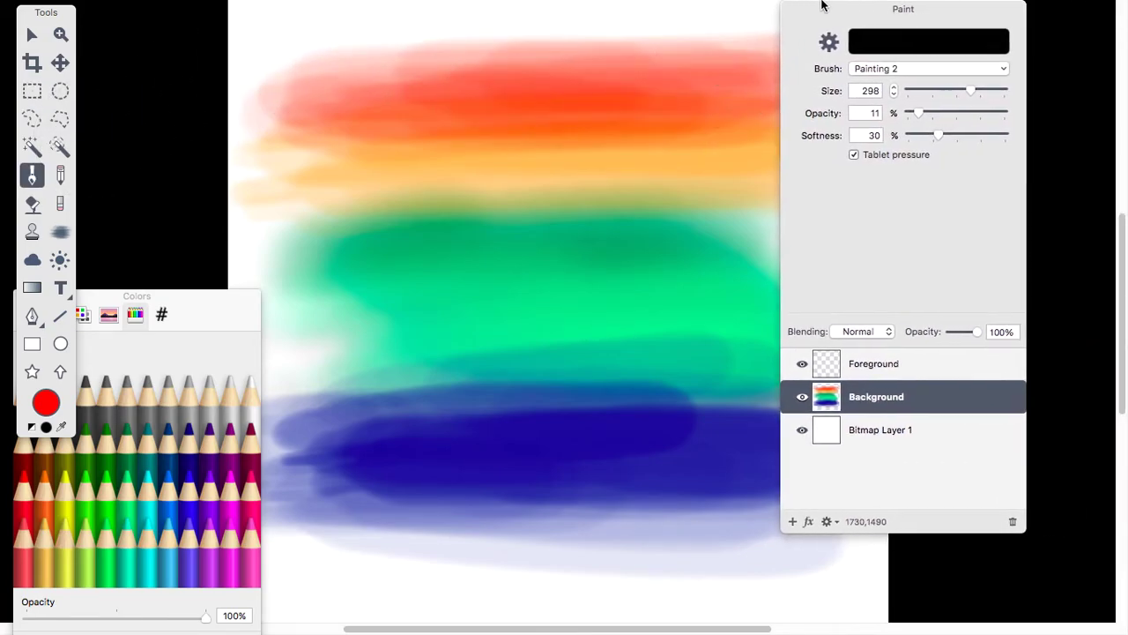
pyautogui.click(896, 68)
pyautogui.moveTo(891, 82)
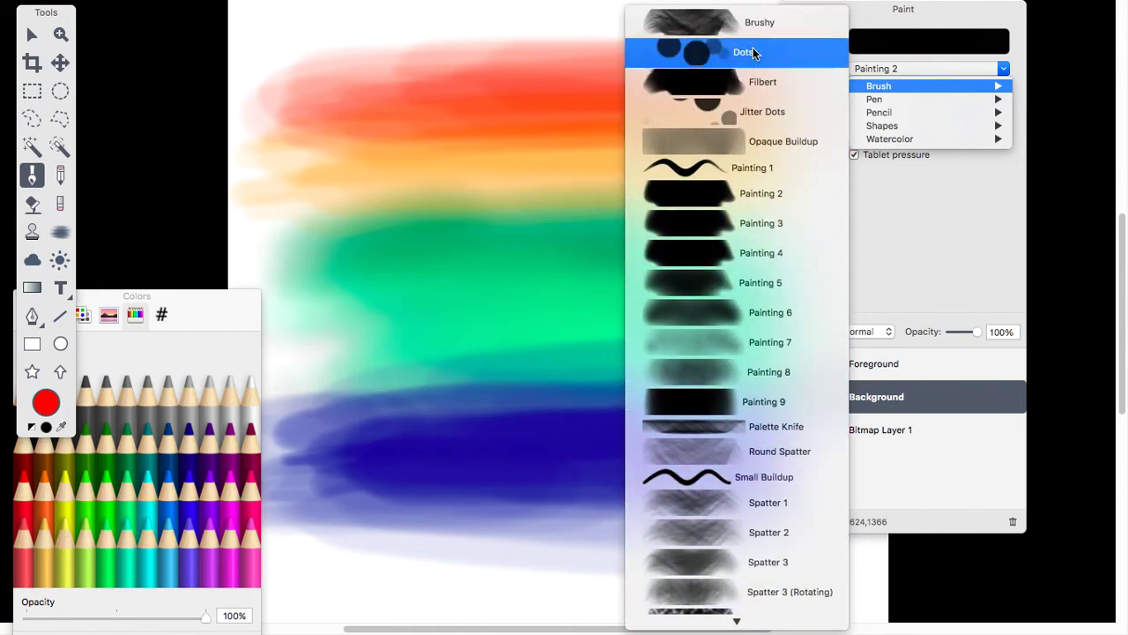
pyautogui.click(923, 13)
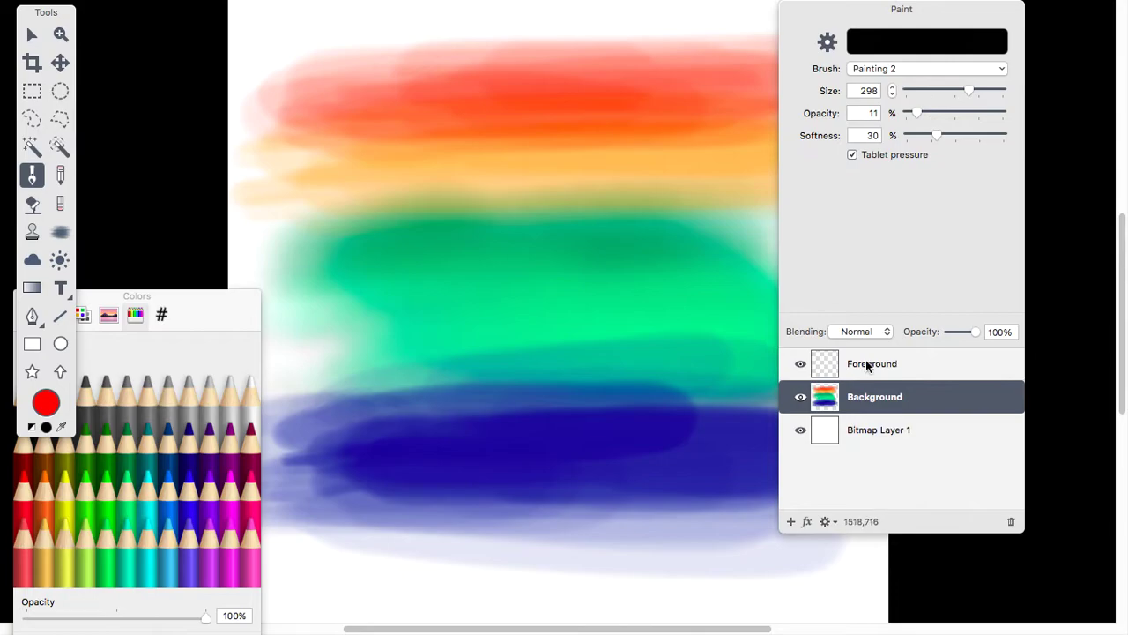
# Hide the Background layer that holds the rainbow strokes and move the palettes off the canvas.
pyautogui.click(802, 397)
pyautogui.moveTo(855, 18); pyautogui.dragTo(947, 18)
pyautogui.click(237, 302)
pyautogui.moveTo(236, 302); pyautogui.dragTo(189, 317)
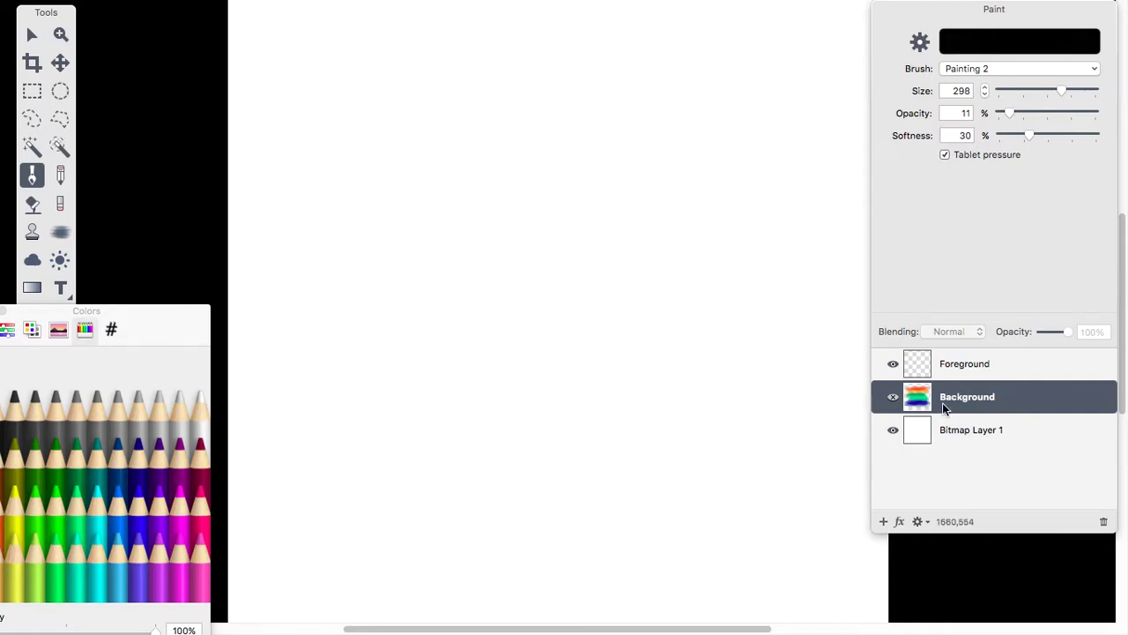
# Add a new layer above the hidden rainbow layer and name it Background.
pyautogui.click(884, 522)
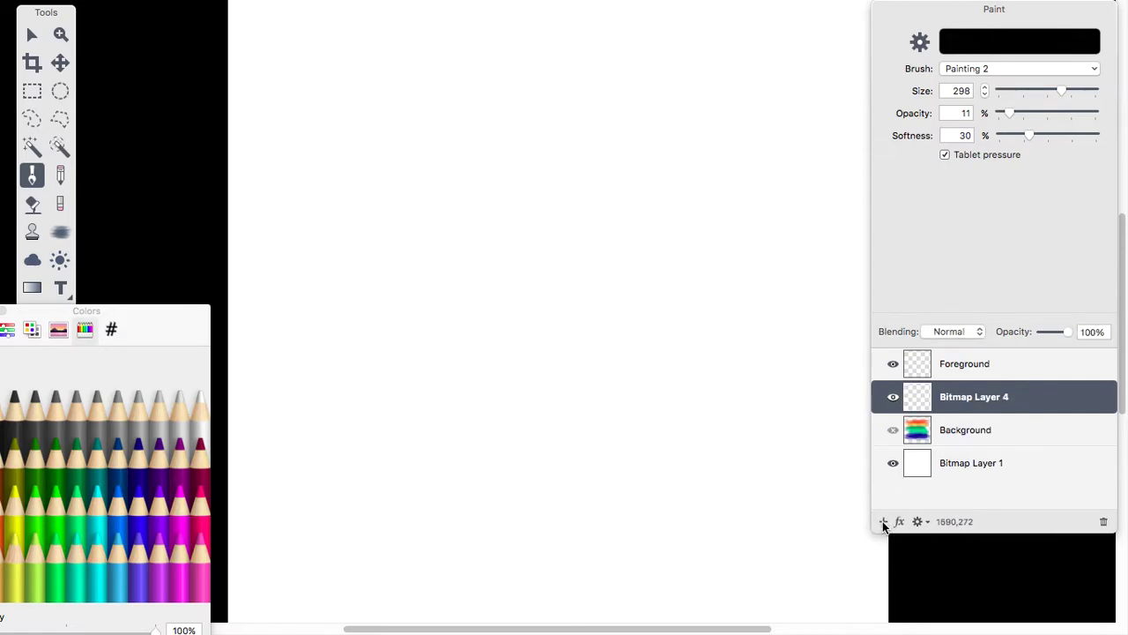
pyautogui.doubleClick(960, 399)
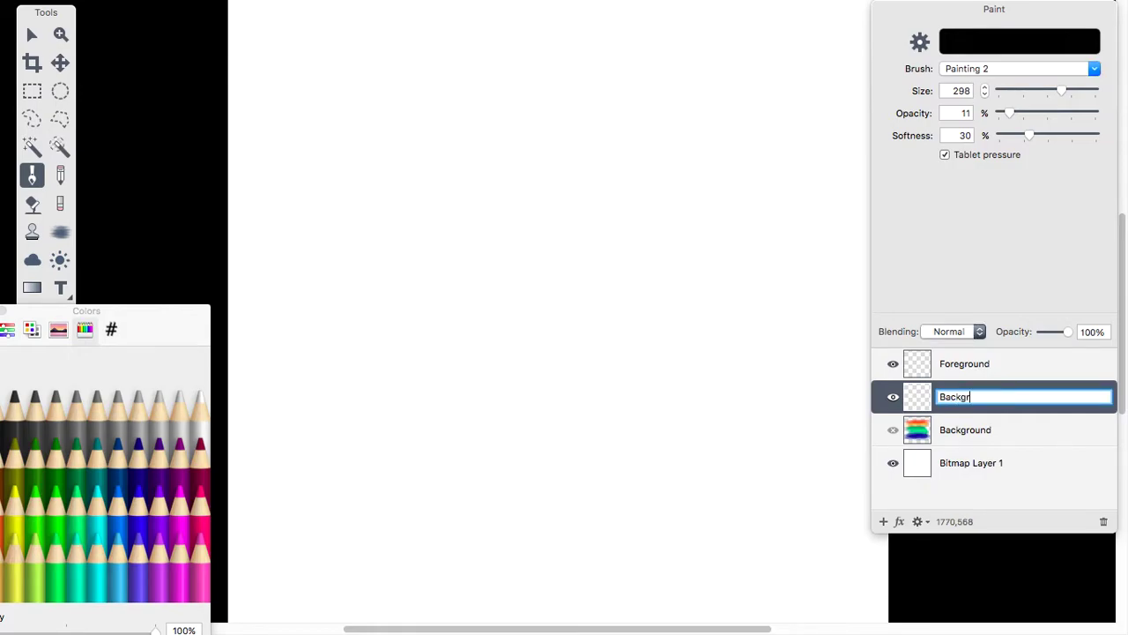
pyautogui.press('Return')
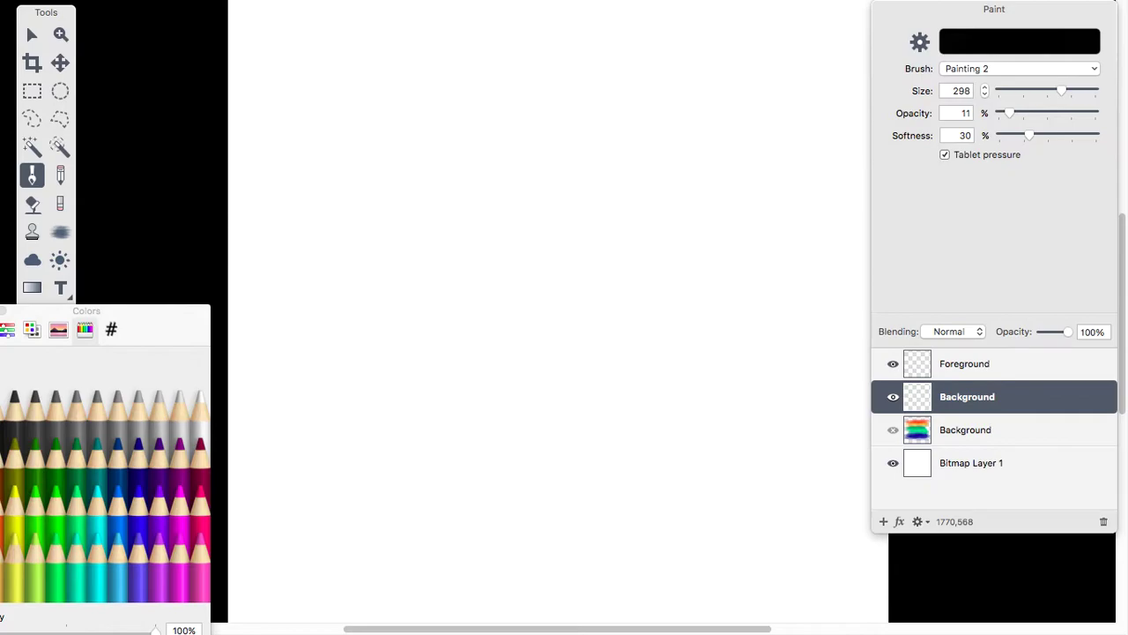
# Choose the Painting 2 brush and set its size to 328, opacity to 38% and softness to 40%.
pyautogui.click(994, 68)
pyautogui.moveTo(986, 85)
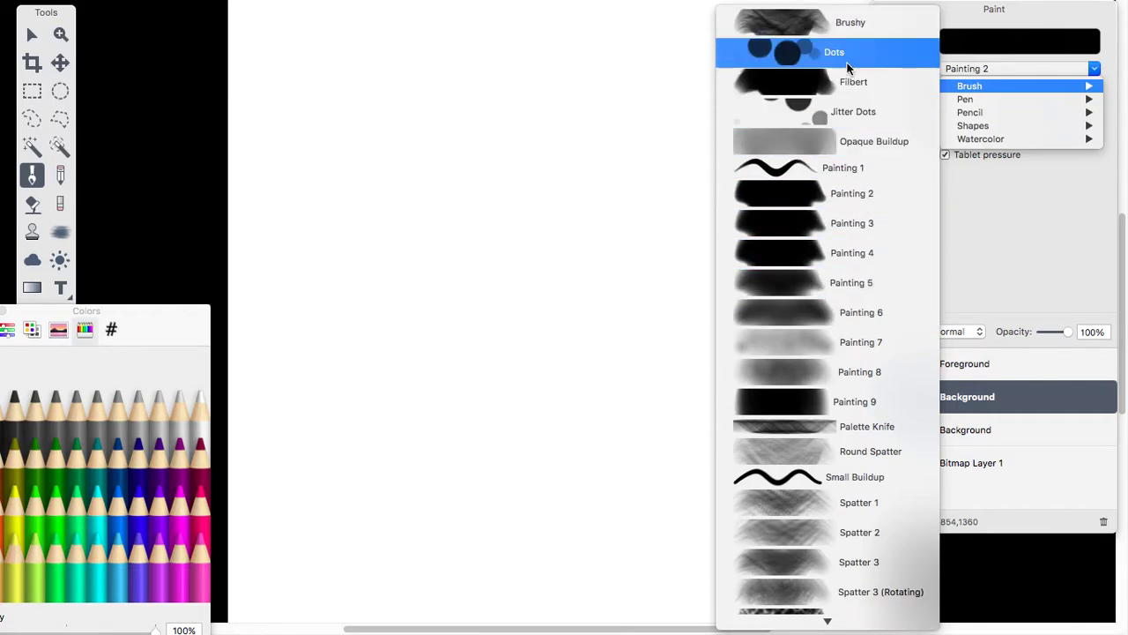
pyautogui.click(815, 194)
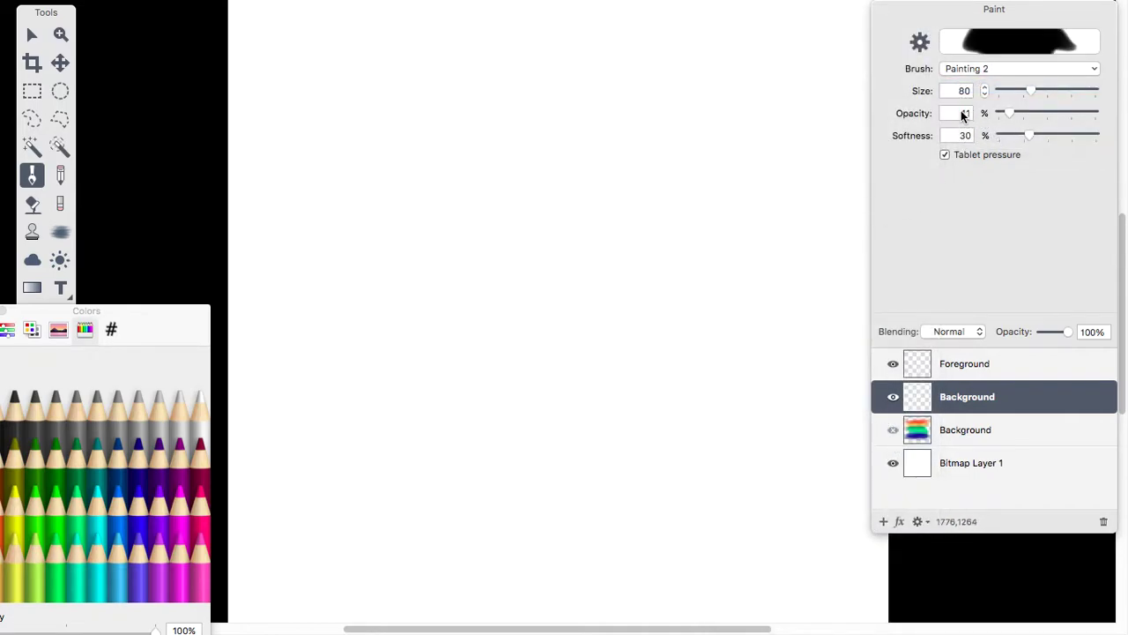
pyautogui.moveTo(1006, 113); pyautogui.dragTo(1023, 115)
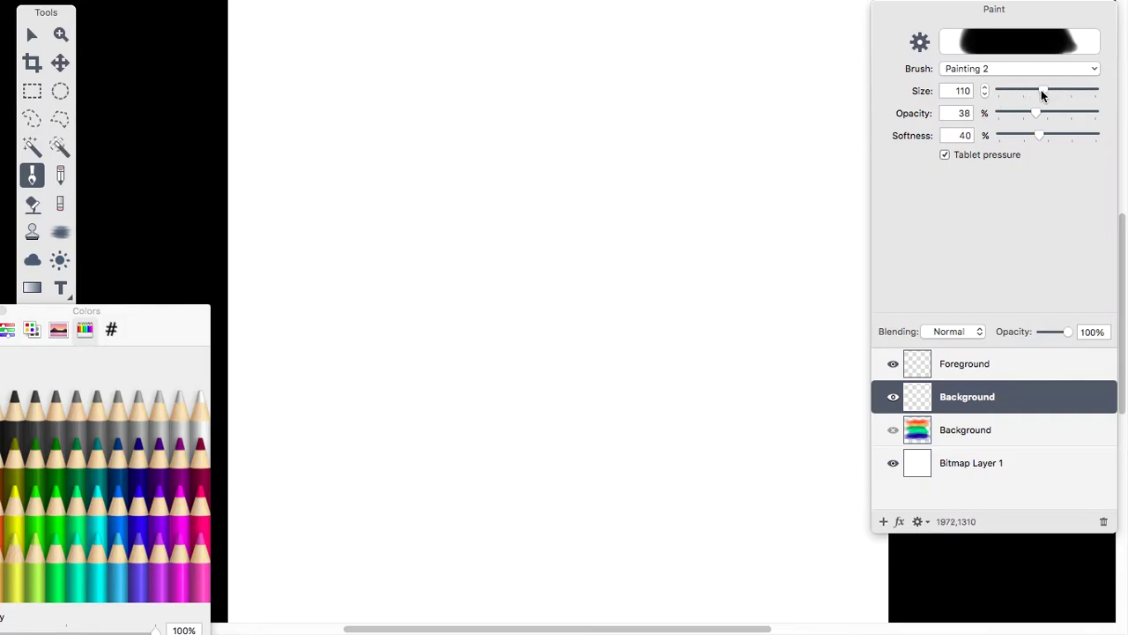
pyautogui.moveTo(1055, 91); pyautogui.dragTo(1063, 90)
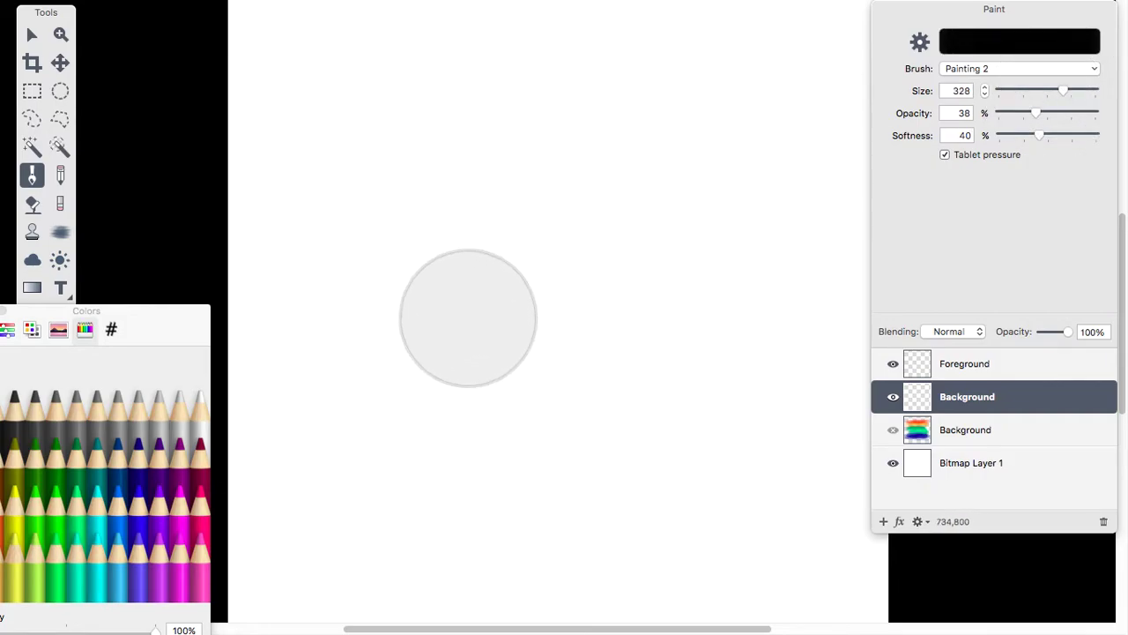
# Close the Colors palette and reopen it with its pencil colors in view.
pyautogui.moveTo(147, 313); pyautogui.dragTo(212, 127)
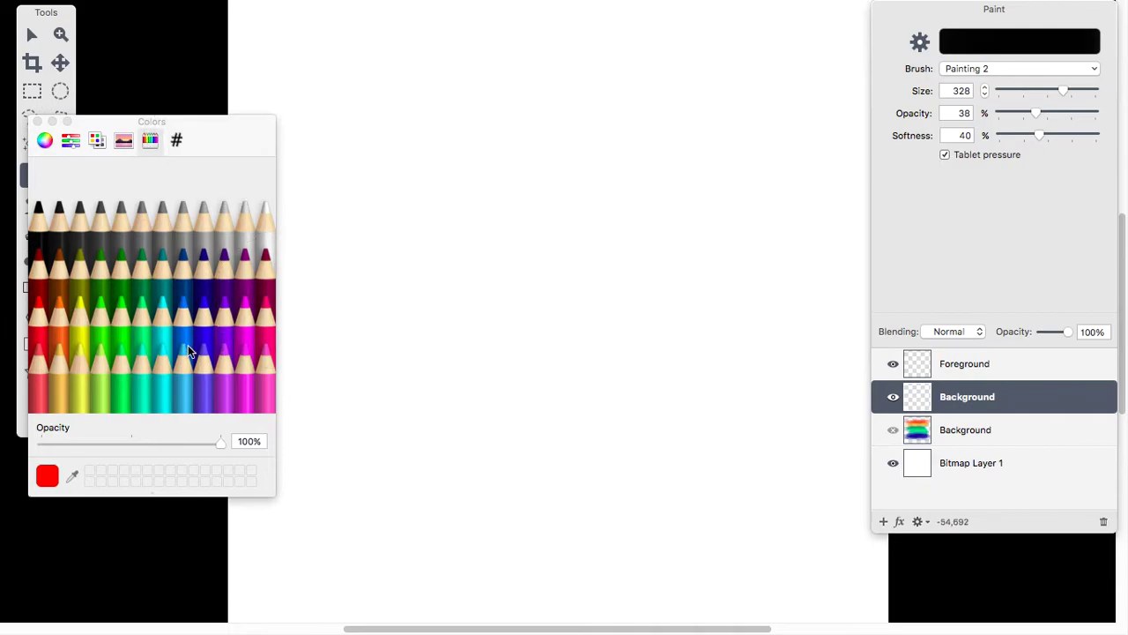
pyautogui.click(40, 122)
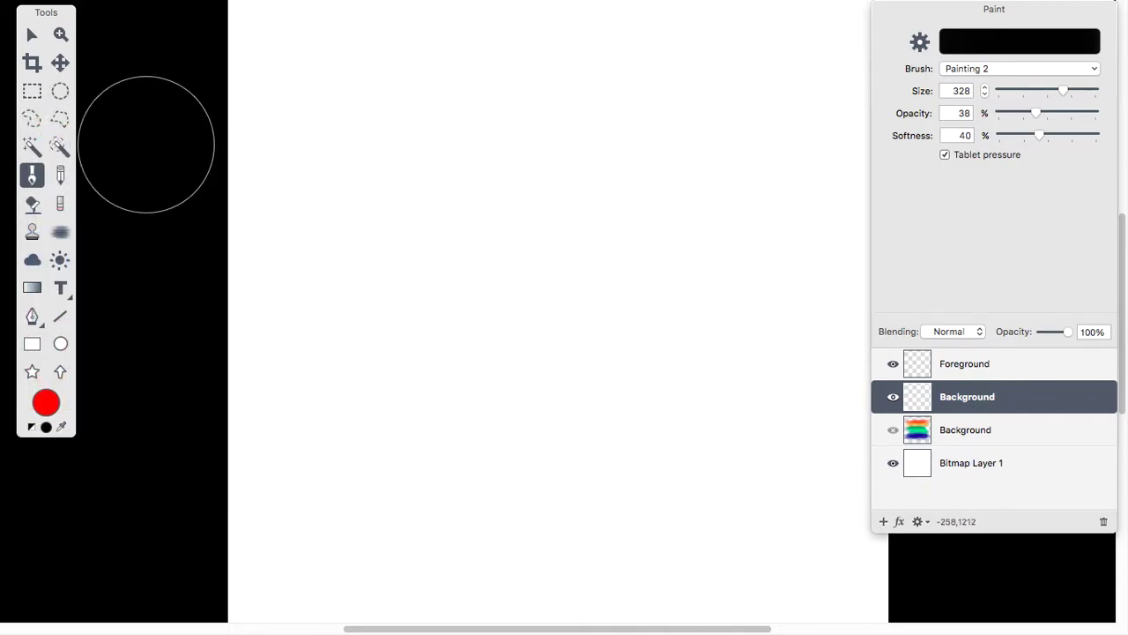
pyautogui.click(51, 402)
pyautogui.moveTo(113, 128); pyautogui.dragTo(144, 223)
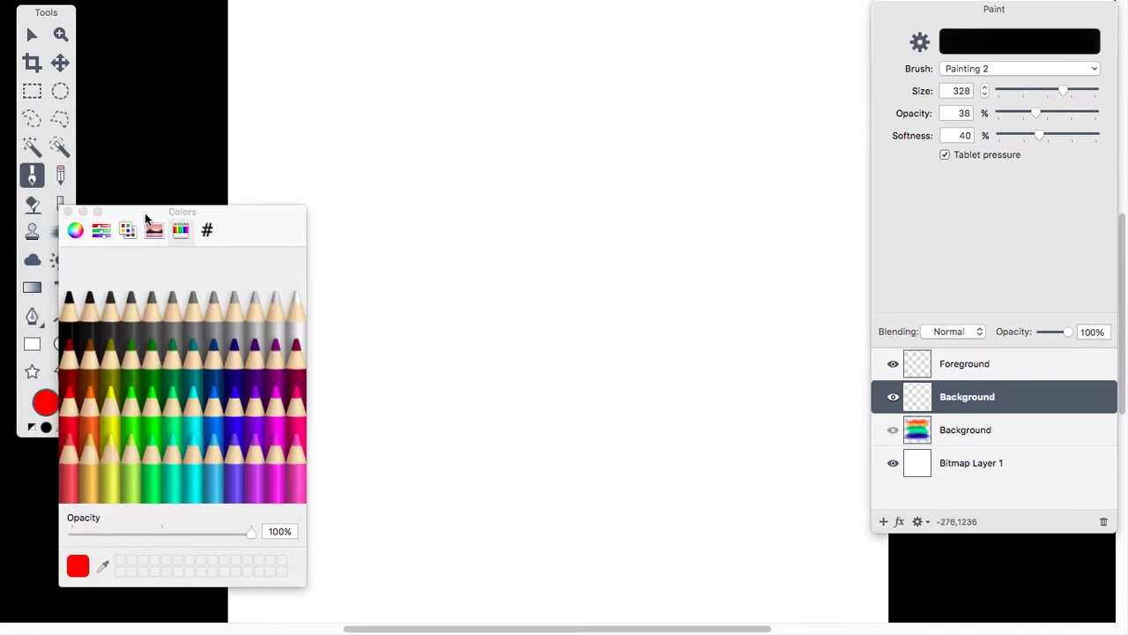
# Pick a bright blue and paint broad overlapping horizontal strokes across the upper part of the canvas.
pyautogui.click(340, 247)
pyautogui.moveTo(208, 239); pyautogui.dragTo(100, 346)
pyautogui.click(275, 146)
pyautogui.moveTo(295, 147)
pyautogui.mouseDown()
pyautogui.moveTo(498, 160)
pyautogui.moveTo(740, 151)
pyautogui.mouseUp()
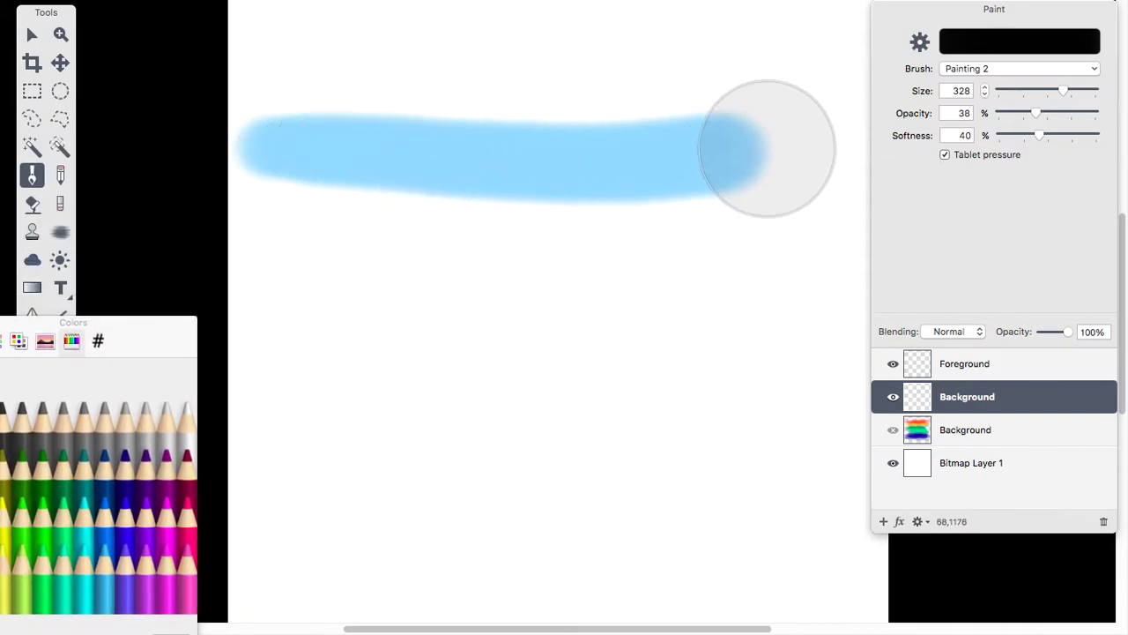
pyautogui.moveTo(322, 196); pyautogui.dragTo(788, 198)
pyautogui.moveTo(276, 225); pyautogui.dragTo(804, 232)
pyautogui.moveTo(289, 131)
pyautogui.mouseDown()
pyautogui.moveTo(663, 148)
pyautogui.moveTo(740, 134)
pyautogui.moveTo(328, 140)
pyautogui.moveTo(285, 113)
pyautogui.moveTo(634, 135)
pyautogui.moveTo(724, 119)
pyautogui.mouseUp()
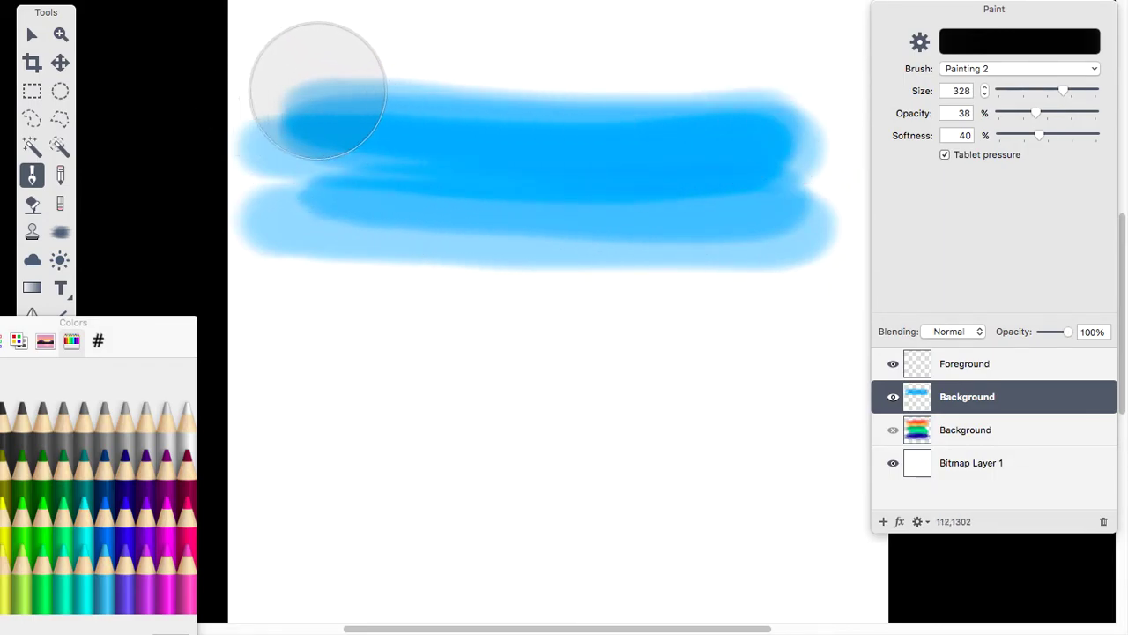
pyautogui.moveTo(308, 94); pyautogui.dragTo(793, 89)
pyautogui.moveTo(302, 221)
pyautogui.mouseDown()
pyautogui.moveTo(548, 252)
pyautogui.moveTo(831, 252)
pyautogui.mouseUp()
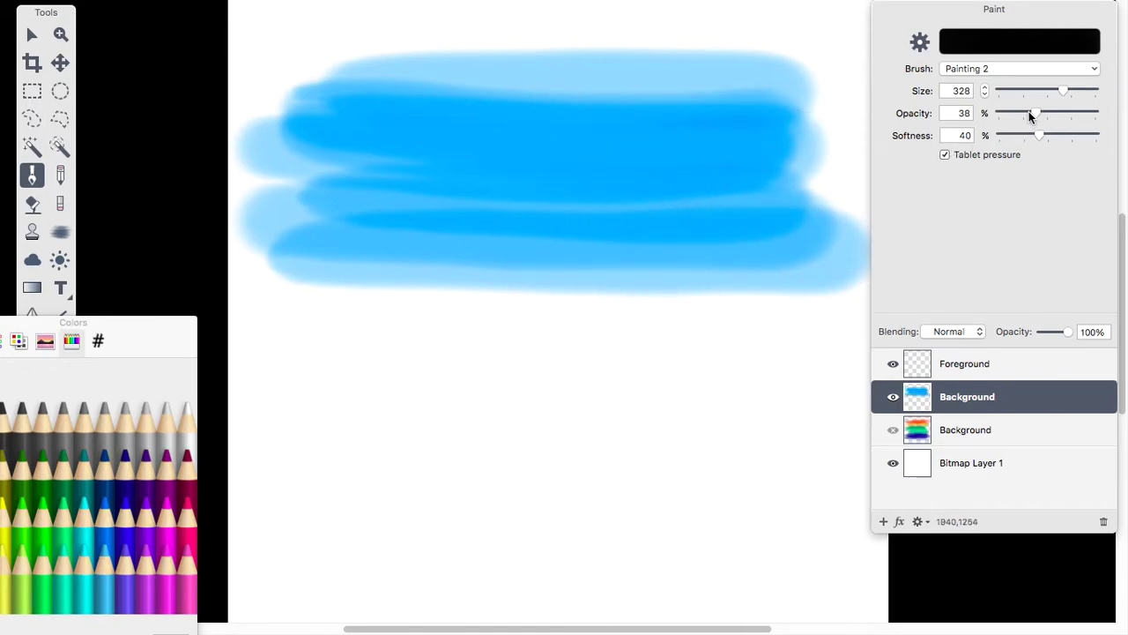
# Set the brush opacity to 16% and paint lighter blue strokes along the upper and lower edges of the blue area.
pyautogui.moveTo(1015, 113); pyautogui.dragTo(1012, 113)
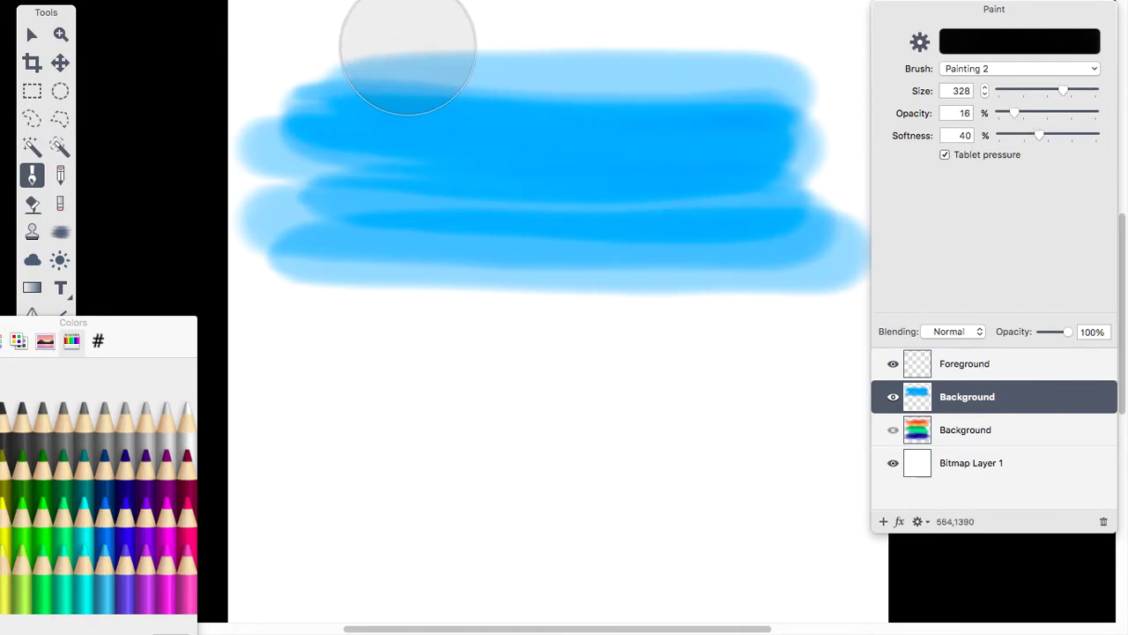
pyautogui.moveTo(320, 58); pyautogui.dragTo(667, 63)
pyautogui.moveTo(368, 72)
pyautogui.mouseDown()
pyautogui.moveTo(485, 53)
pyautogui.moveTo(679, 63)
pyautogui.mouseUp()
pyautogui.moveTo(285, 277)
pyautogui.mouseDown()
pyautogui.moveTo(560, 286)
pyautogui.moveTo(528, 302)
pyautogui.moveTo(297, 290)
pyautogui.moveTo(846, 282)
pyautogui.mouseUp()
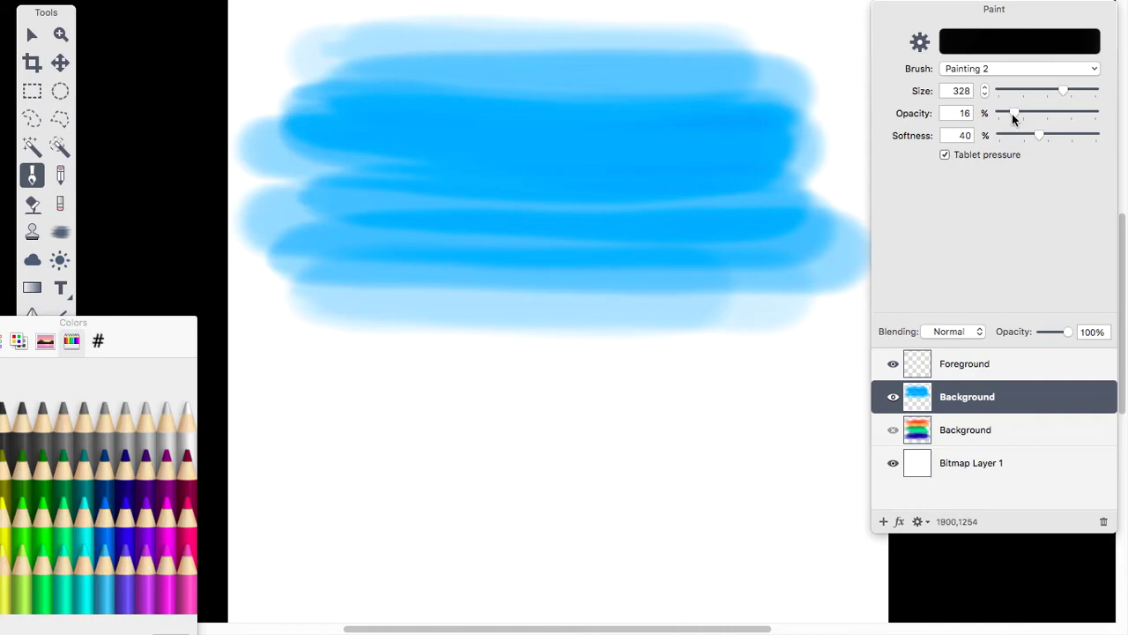
# Paint a solid blue stroke through the blue area at 100% opacity and blend cyan strokes over it at 16%.
pyautogui.moveTo(294, 195)
pyautogui.mouseDown()
pyautogui.moveTo(467, 182)
pyautogui.moveTo(779, 184)
pyautogui.mouseUp()
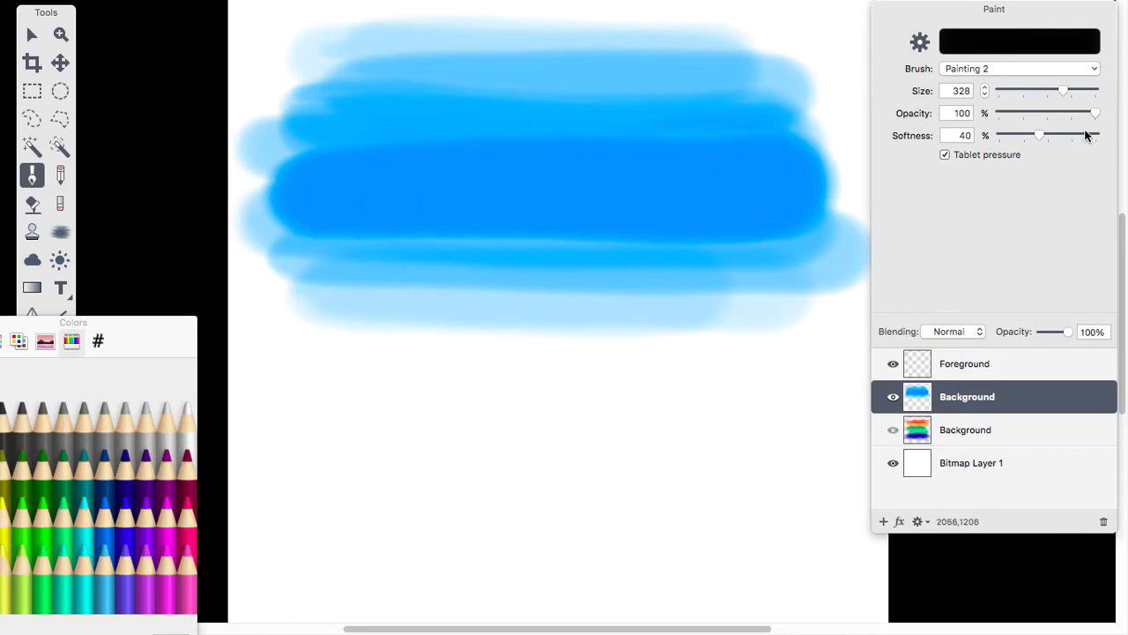
pyautogui.moveTo(1049, 112); pyautogui.dragTo(1014, 113)
pyautogui.moveTo(471, 85)
pyautogui.mouseDown()
pyautogui.moveTo(323, 79)
pyautogui.moveTo(702, 86)
pyautogui.moveTo(333, 116)
pyautogui.moveTo(674, 126)
pyautogui.moveTo(581, 122)
pyautogui.moveTo(320, 148)
pyautogui.moveTo(802, 120)
pyautogui.moveTo(507, 151)
pyautogui.moveTo(831, 143)
pyautogui.moveTo(552, 122)
pyautogui.moveTo(609, 104)
pyautogui.moveTo(761, 95)
pyautogui.moveTo(496, 105)
pyautogui.moveTo(784, 84)
pyautogui.moveTo(635, 99)
pyautogui.moveTo(654, 81)
pyautogui.moveTo(804, 86)
pyautogui.moveTo(637, 71)
pyautogui.moveTo(803, 77)
pyautogui.moveTo(589, 65)
pyautogui.moveTo(807, 78)
pyautogui.moveTo(369, 93)
pyautogui.moveTo(631, 121)
pyautogui.moveTo(809, 124)
pyautogui.moveTo(704, 146)
pyautogui.moveTo(830, 159)
pyautogui.moveTo(675, 162)
pyautogui.moveTo(796, 175)
pyautogui.moveTo(369, 178)
pyautogui.moveTo(537, 213)
pyautogui.moveTo(791, 202)
pyautogui.moveTo(619, 241)
pyautogui.moveTo(842, 220)
pyautogui.moveTo(382, 234)
pyautogui.mouseUp()
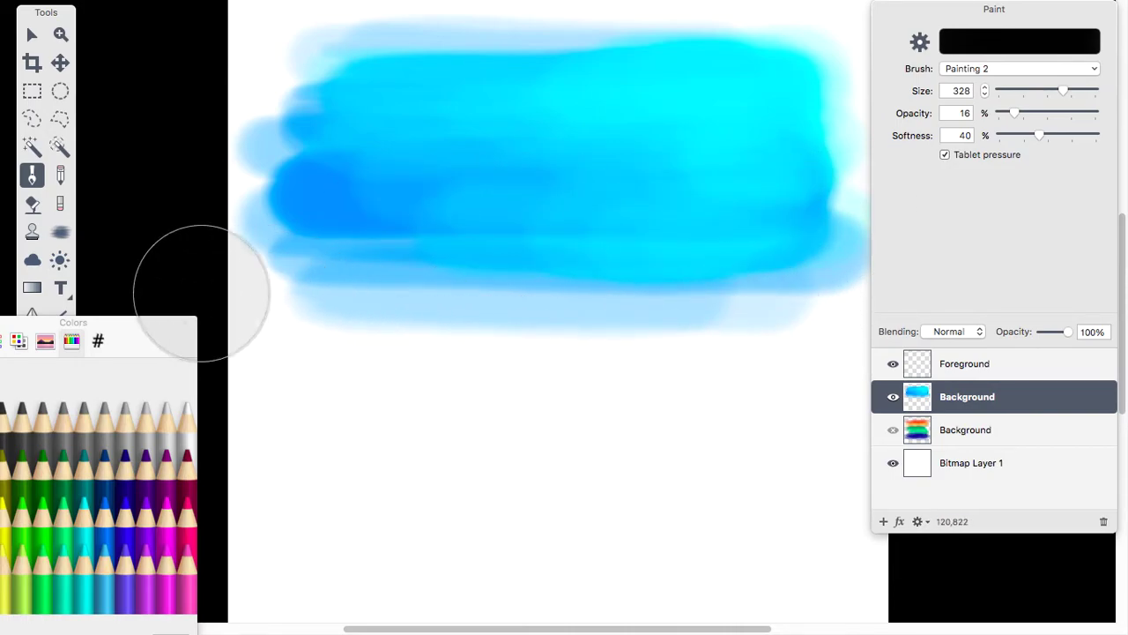
# Choose the Moss green pencil color and switch the brush to Painting 6.
pyautogui.moveTo(127, 316); pyautogui.dragTo(182, 138)
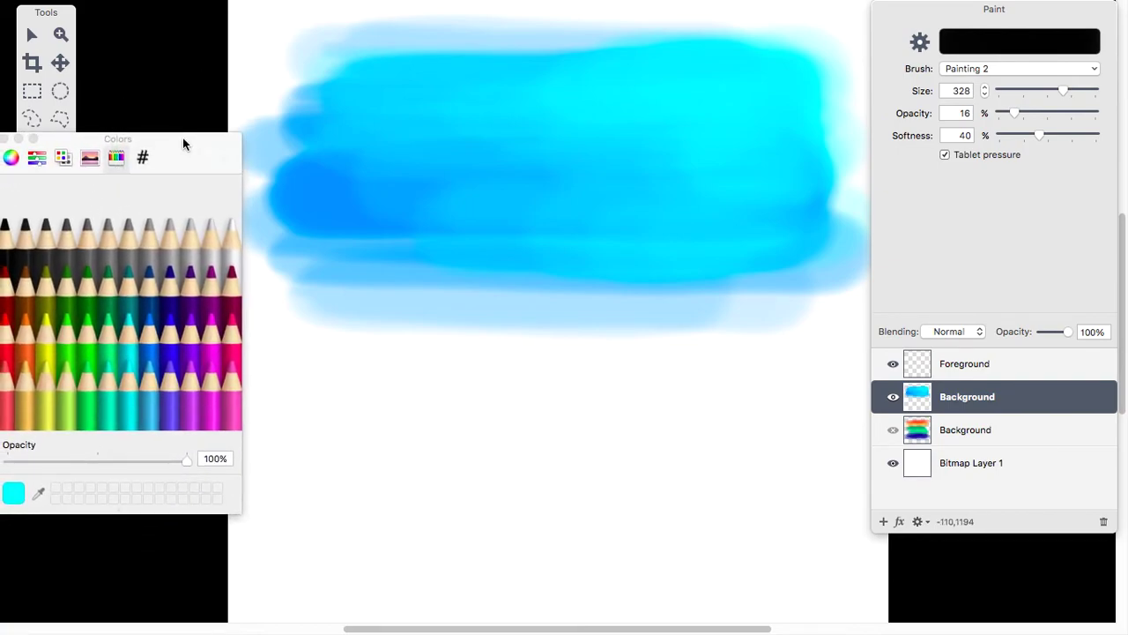
pyautogui.click(105, 294)
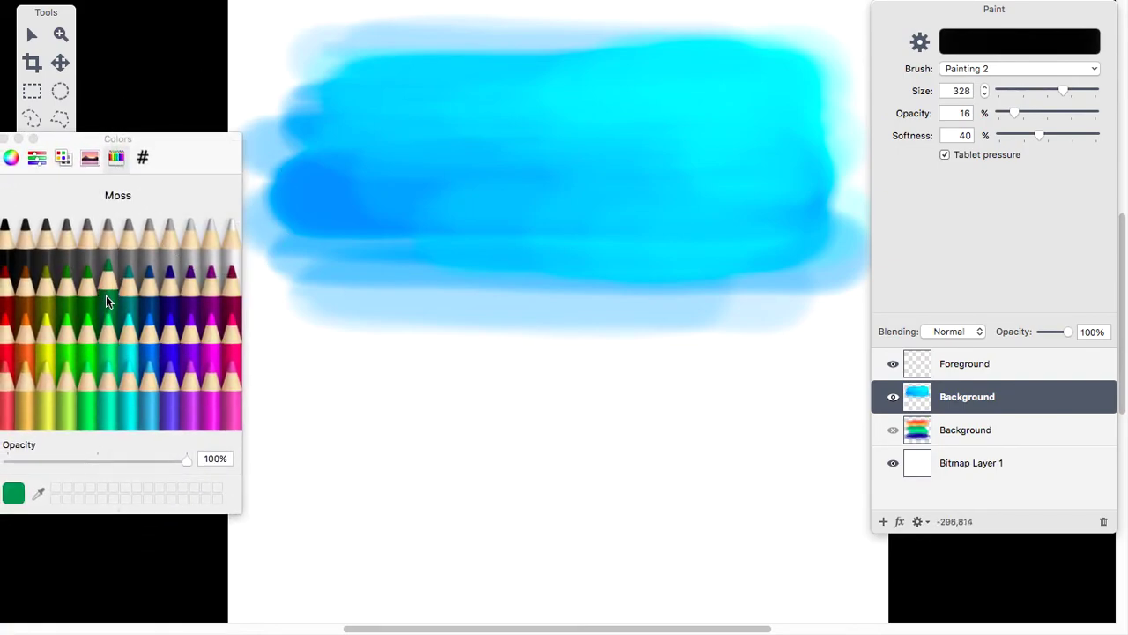
pyautogui.click(988, 73)
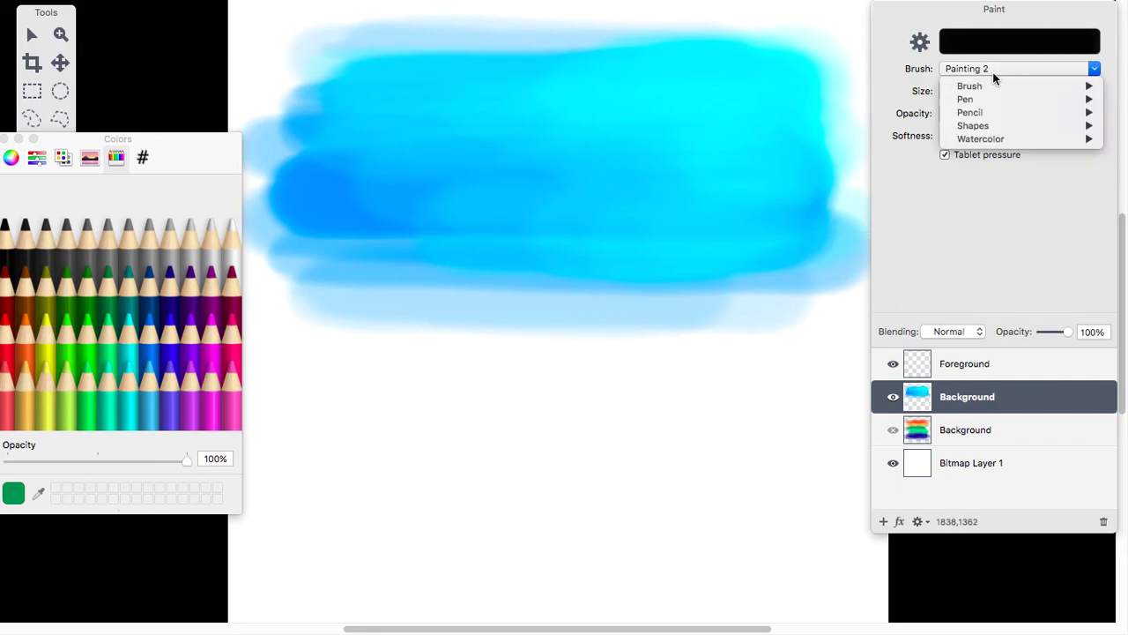
pyautogui.moveTo(989, 85)
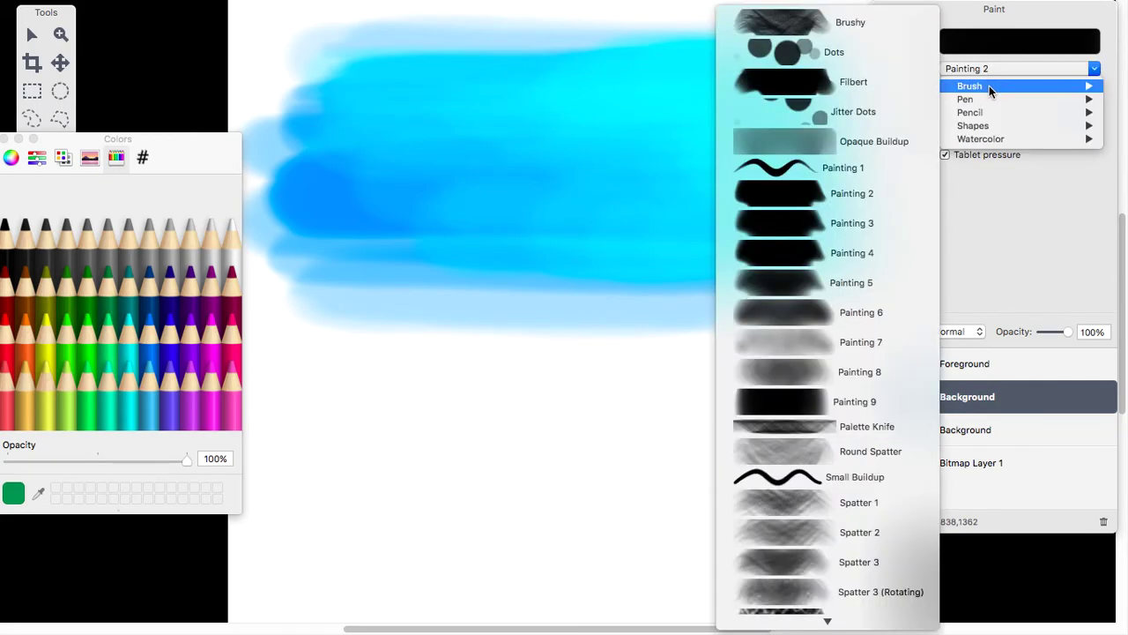
pyautogui.click(799, 314)
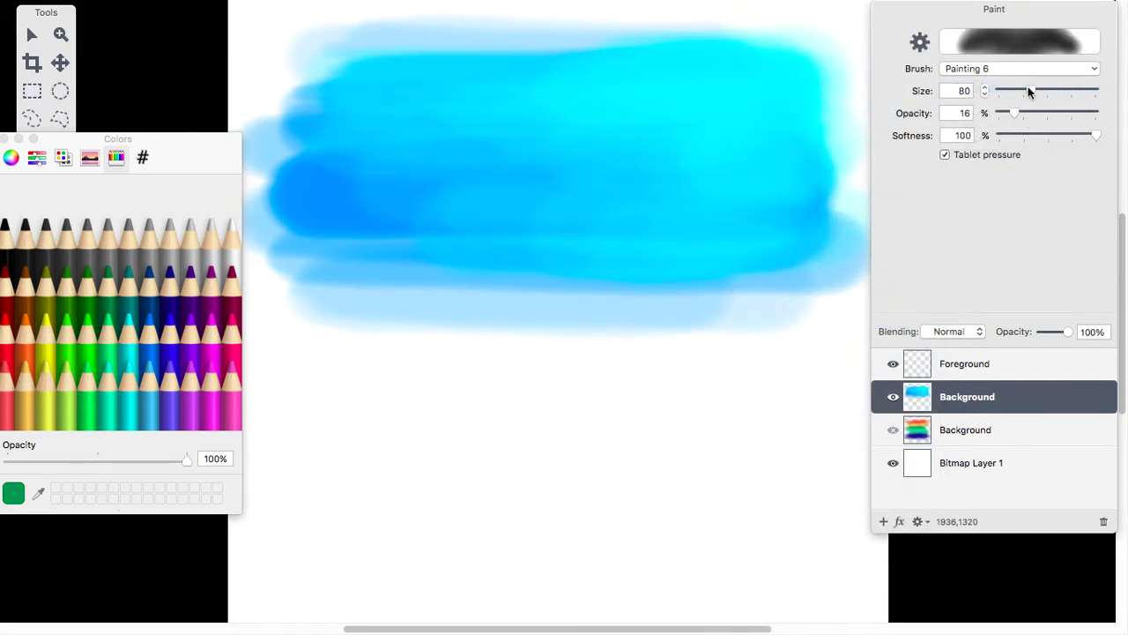
# Set the Painting 6 brush to size 258, opacity 25% and softness 41%.
pyautogui.moveTo(1037, 90); pyautogui.dragTo(1052, 91)
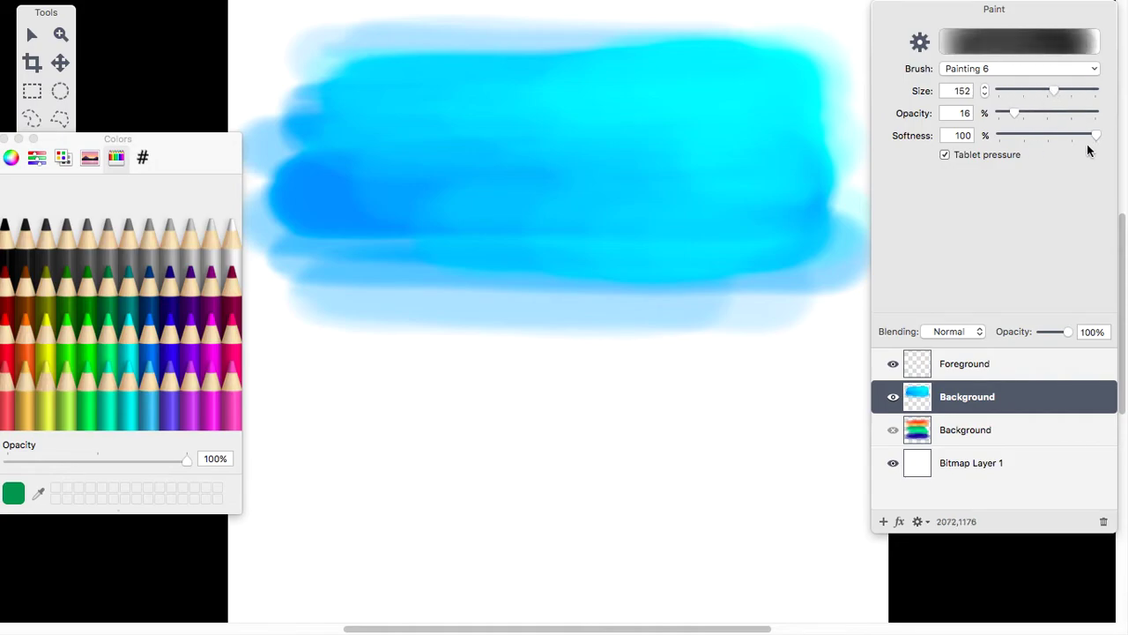
pyautogui.moveTo(1058, 135); pyautogui.dragTo(1037, 134)
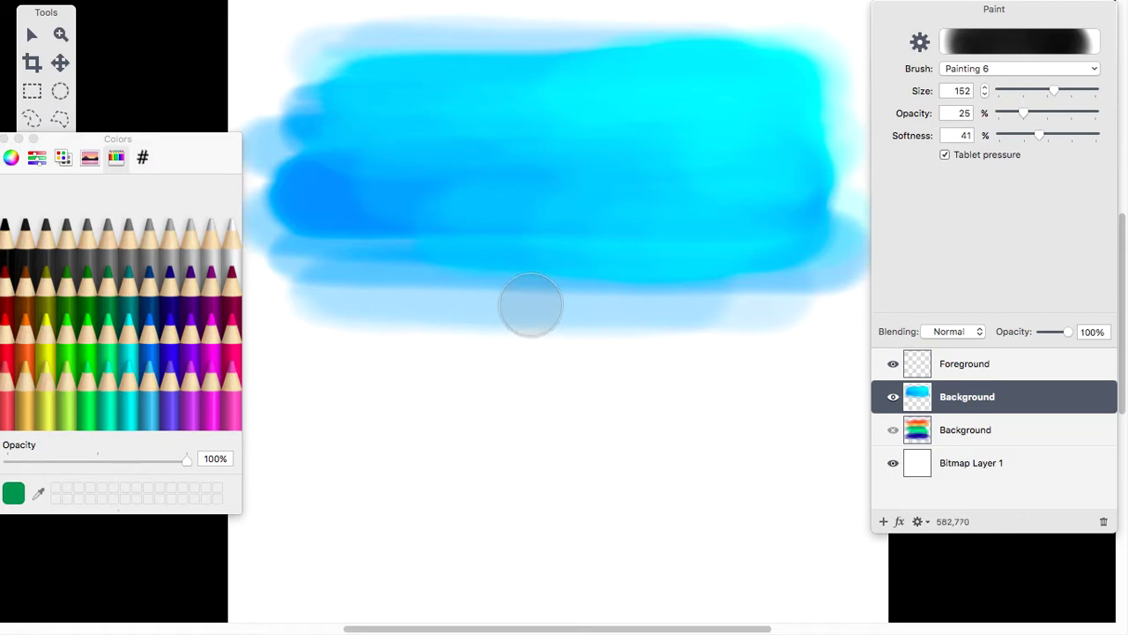
pyautogui.moveTo(1055, 90); pyautogui.dragTo(1059, 90)
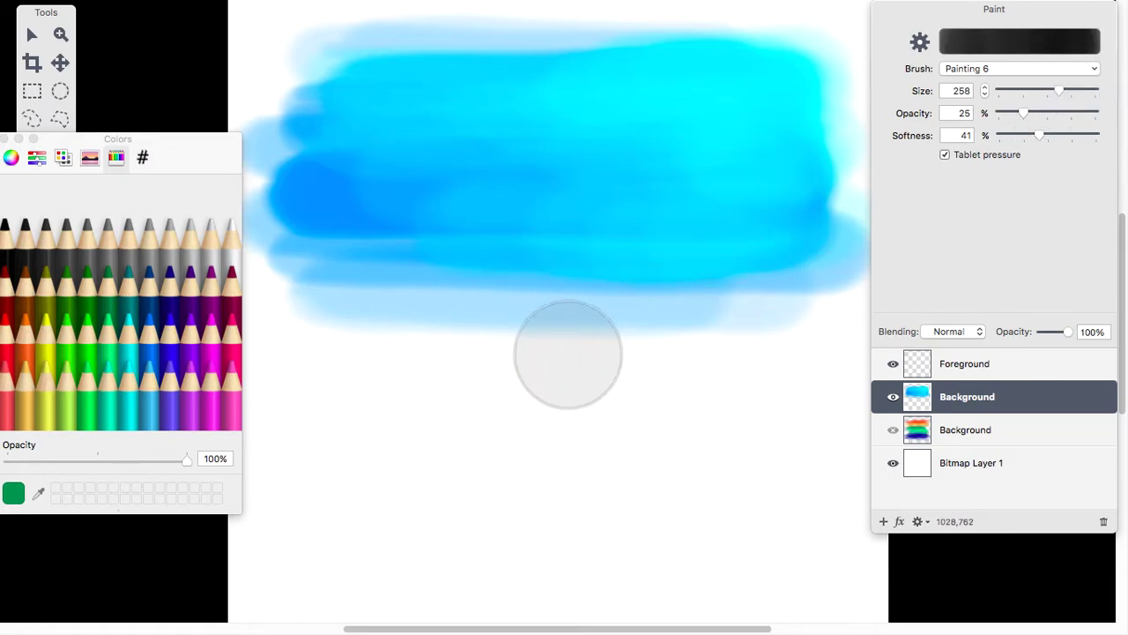
# Paint overlapping horizontal green strokes below the blue area, building up the middle with denser strokes at 66% opacity.
pyautogui.moveTo(290, 340)
pyautogui.mouseDown()
pyautogui.moveTo(774, 338)
pyautogui.moveTo(356, 346)
pyautogui.moveTo(362, 356)
pyautogui.moveTo(296, 364)
pyautogui.moveTo(733, 364)
pyautogui.moveTo(837, 338)
pyautogui.moveTo(348, 360)
pyautogui.moveTo(501, 383)
pyautogui.moveTo(314, 393)
pyautogui.moveTo(725, 371)
pyautogui.moveTo(289, 414)
pyautogui.moveTo(709, 425)
pyautogui.moveTo(820, 418)
pyautogui.moveTo(372, 424)
pyautogui.moveTo(348, 435)
pyautogui.moveTo(658, 456)
pyautogui.moveTo(833, 447)
pyautogui.moveTo(350, 471)
pyautogui.moveTo(328, 459)
pyautogui.moveTo(651, 464)
pyautogui.moveTo(839, 387)
pyautogui.moveTo(347, 373)
pyautogui.mouseUp()
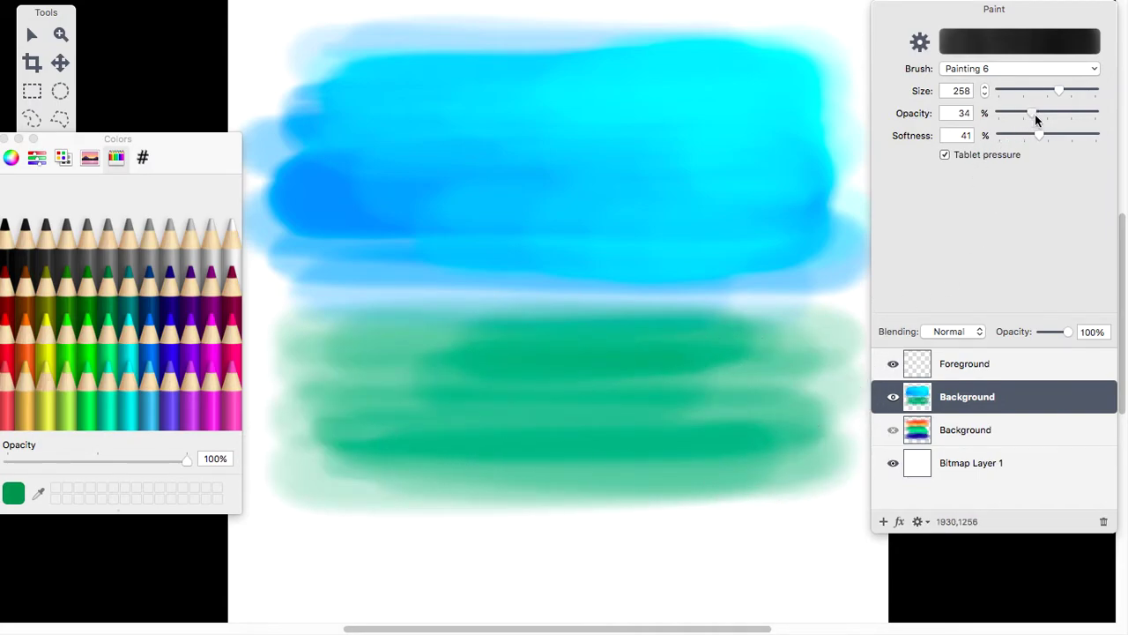
pyautogui.moveTo(302, 390)
pyautogui.mouseDown()
pyautogui.moveTo(765, 406)
pyautogui.moveTo(316, 417)
pyautogui.moveTo(609, 419)
pyautogui.moveTo(717, 414)
pyautogui.moveTo(337, 385)
pyautogui.moveTo(786, 390)
pyautogui.moveTo(367, 464)
pyautogui.moveTo(771, 464)
pyautogui.mouseUp()
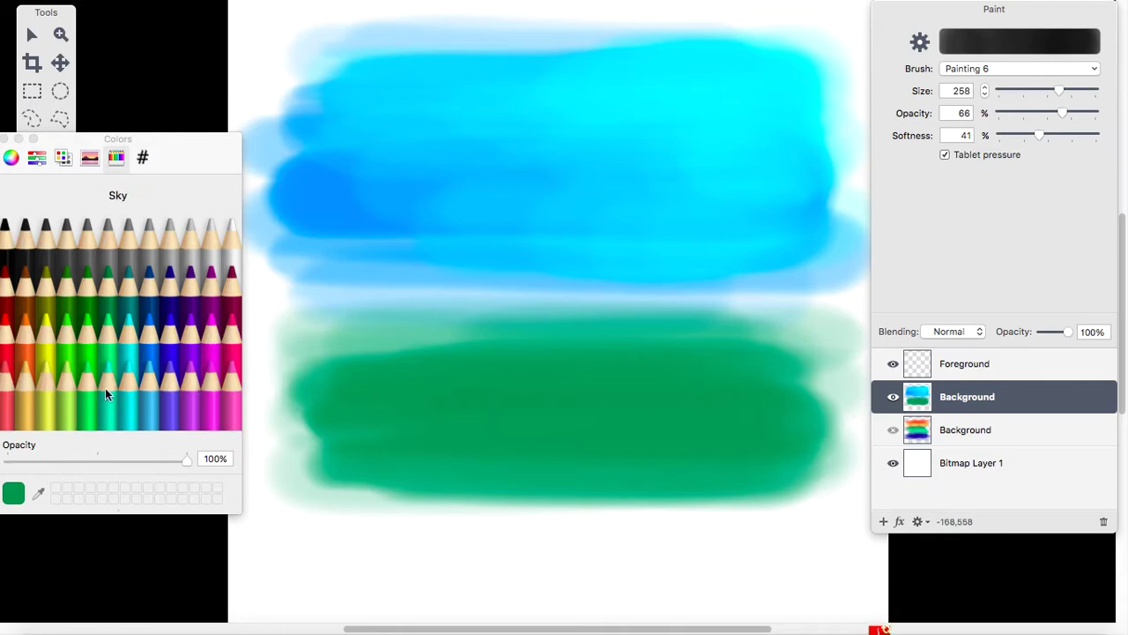
# Blend bright green horizontal strokes into the dark green area, first at 33% brush opacity and then at 7%.
pyautogui.click(69, 337)
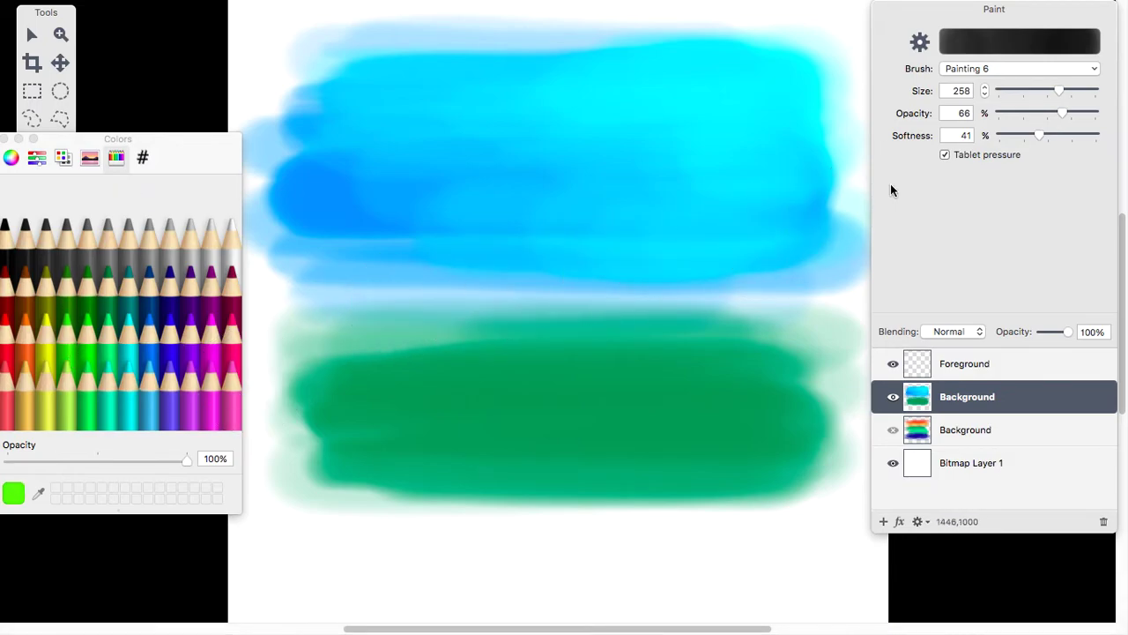
pyautogui.moveTo(1034, 115); pyautogui.dragTo(1031, 115)
pyautogui.moveTo(405, 388)
pyautogui.mouseDown()
pyautogui.moveTo(302, 402)
pyautogui.moveTo(811, 403)
pyautogui.moveTo(657, 447)
pyautogui.moveTo(361, 461)
pyautogui.moveTo(719, 467)
pyautogui.mouseUp()
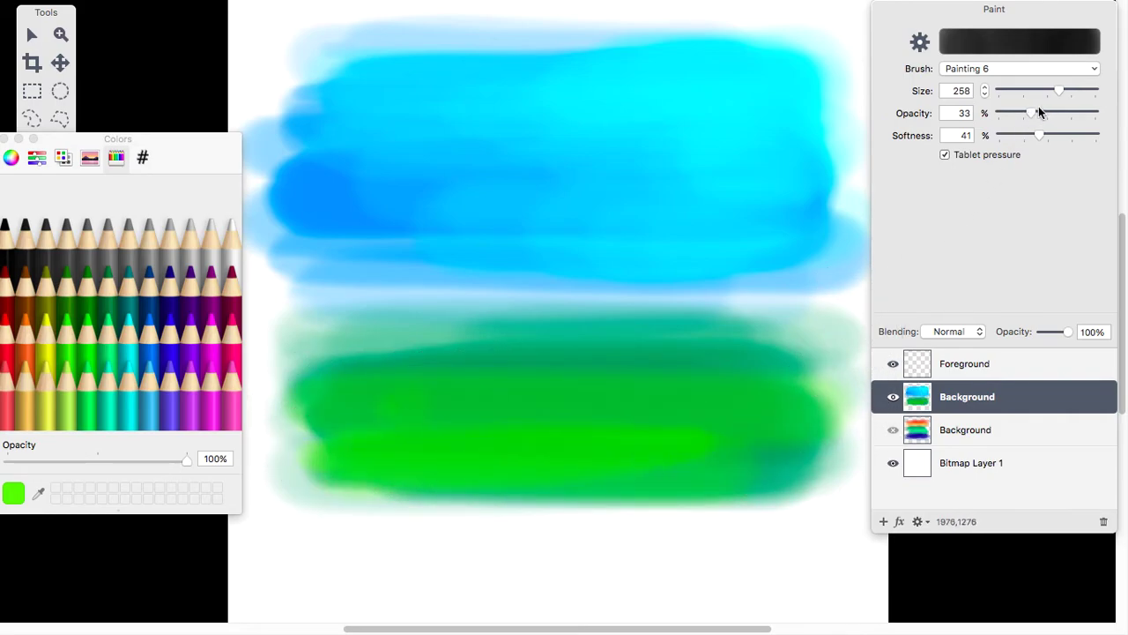
pyautogui.moveTo(1019, 115); pyautogui.dragTo(1010, 117)
pyautogui.moveTo(292, 348)
pyautogui.mouseDown()
pyautogui.moveTo(807, 355)
pyautogui.moveTo(438, 361)
pyautogui.moveTo(736, 369)
pyautogui.moveTo(761, 425)
pyautogui.moveTo(790, 446)
pyautogui.moveTo(642, 446)
pyautogui.moveTo(814, 440)
pyautogui.moveTo(579, 454)
pyautogui.moveTo(801, 474)
pyautogui.moveTo(580, 498)
pyautogui.moveTo(322, 481)
pyautogui.moveTo(501, 493)
pyautogui.moveTo(788, 473)
pyautogui.moveTo(623, 496)
pyautogui.moveTo(320, 491)
pyautogui.moveTo(631, 483)
pyautogui.mouseUp()
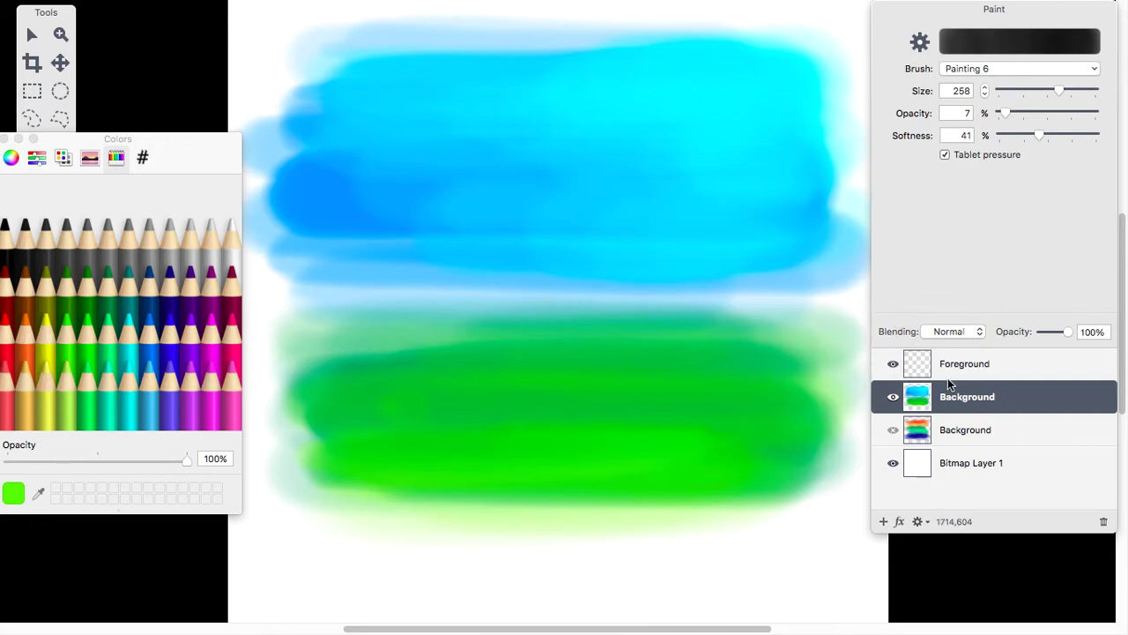
# Toggle the visibility of the blue-green Background layer off and on, and lower its layer opacity to 52%.
pyautogui.click(893, 398)
pyautogui.click(893, 399)
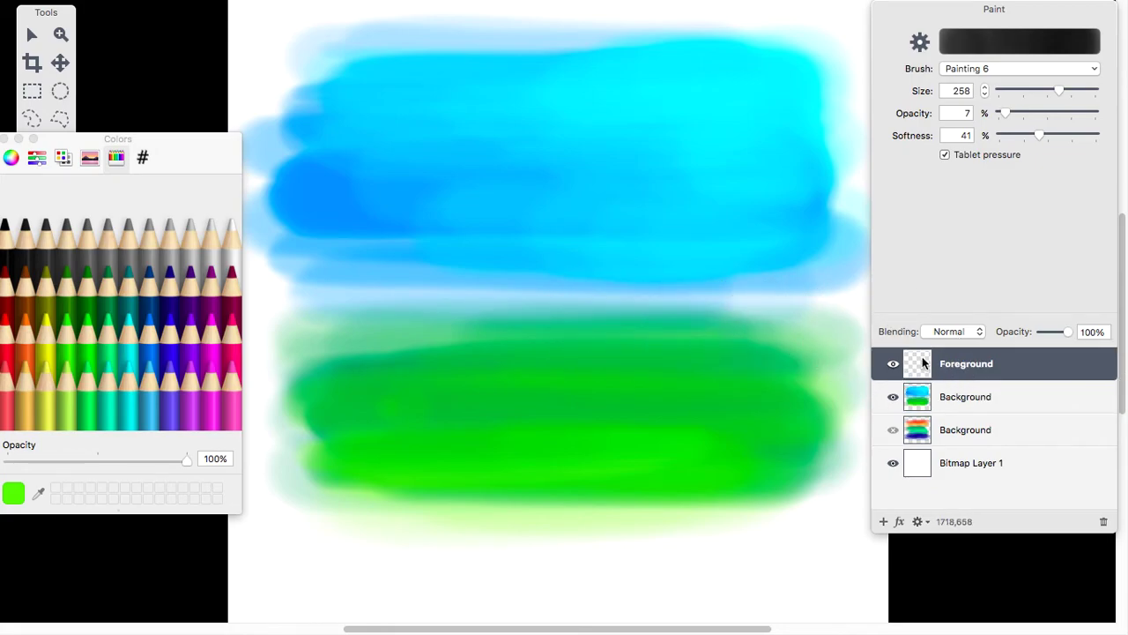
pyautogui.click(940, 406)
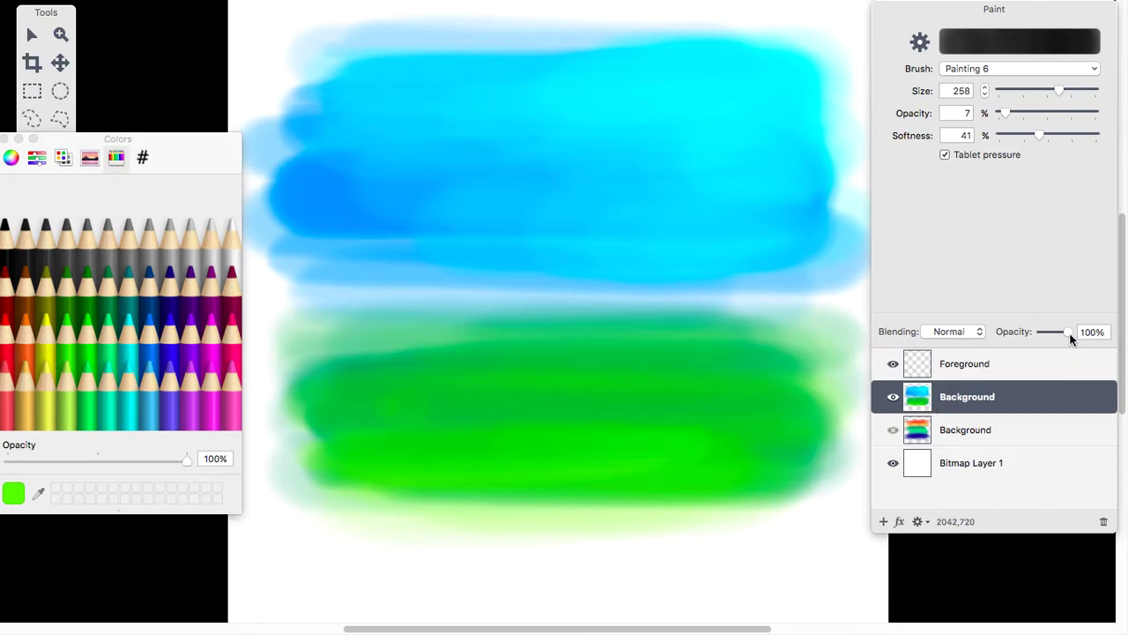
pyautogui.moveTo(1066, 331); pyautogui.dragTo(1051, 359)
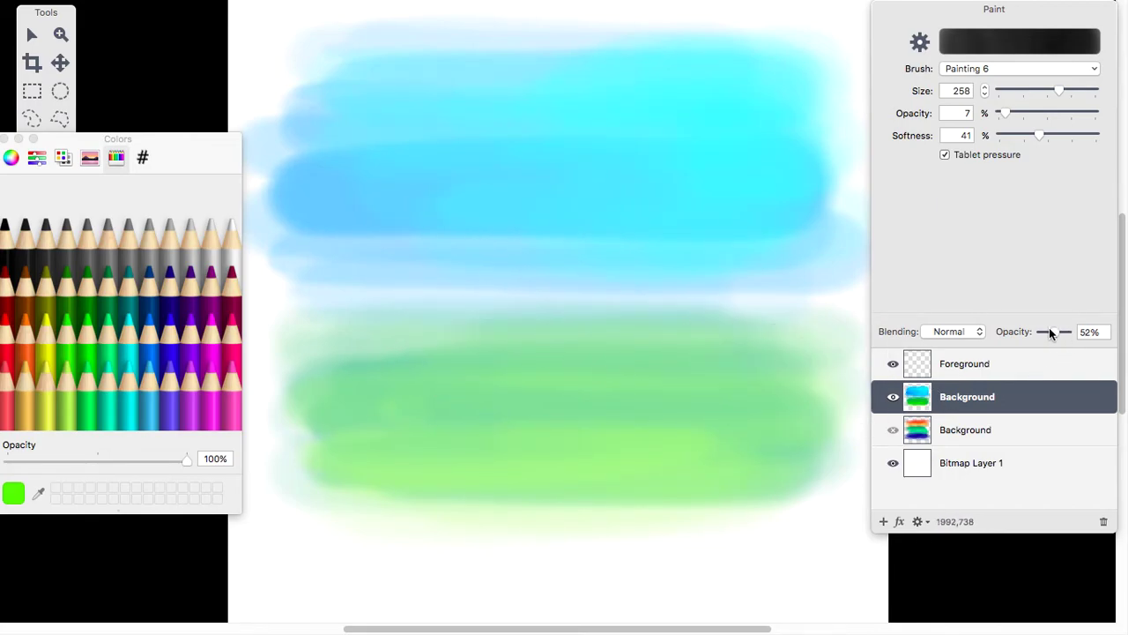
pyautogui.moveTo(1051, 326)
pyautogui.mouseDown()
pyautogui.moveTo(1070, 326)
pyautogui.moveTo(1054, 330)
pyautogui.mouseUp()
# On the Foreground layer, set up the Filbert brush with size 60, opacity 38% and a gray color.
pyautogui.click(1014, 364)
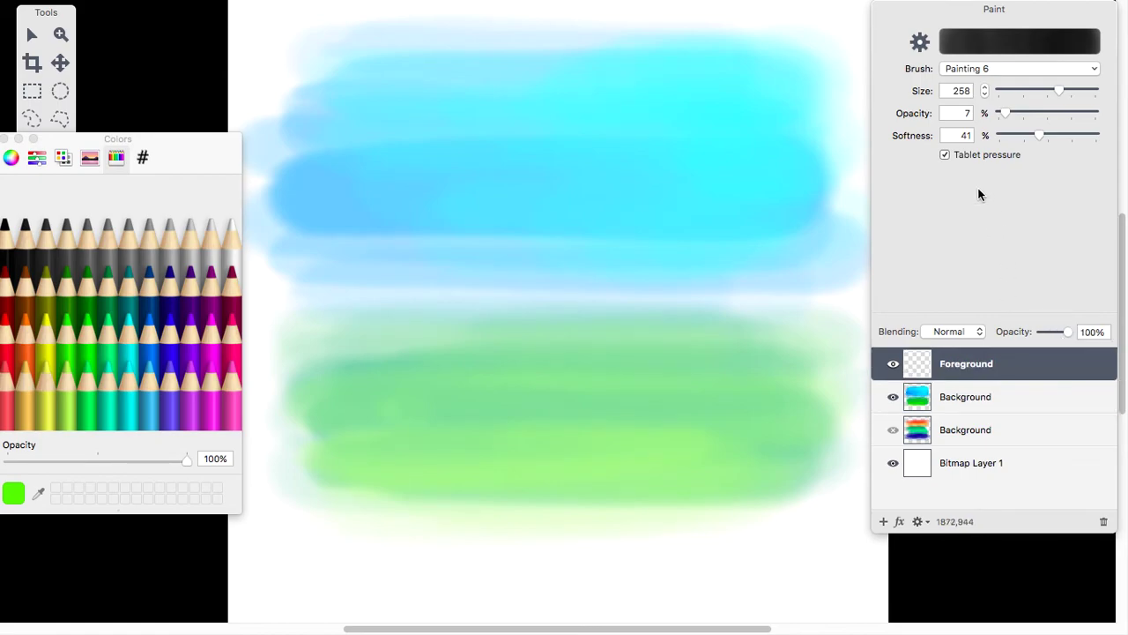
pyautogui.click(995, 69)
pyautogui.moveTo(1009, 86)
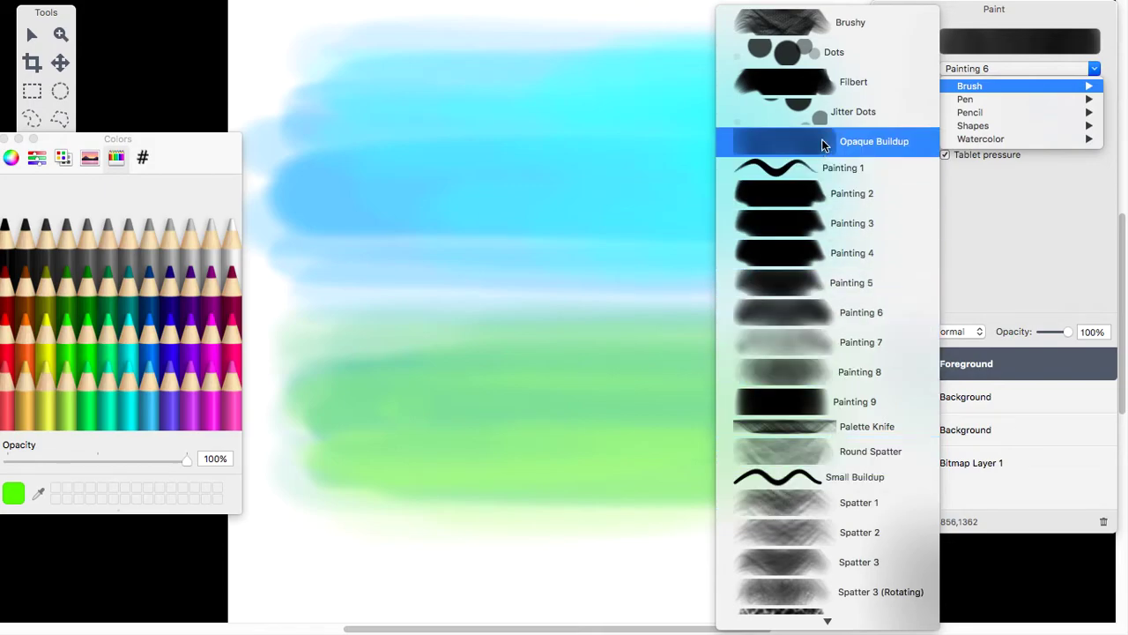
pyautogui.click(812, 85)
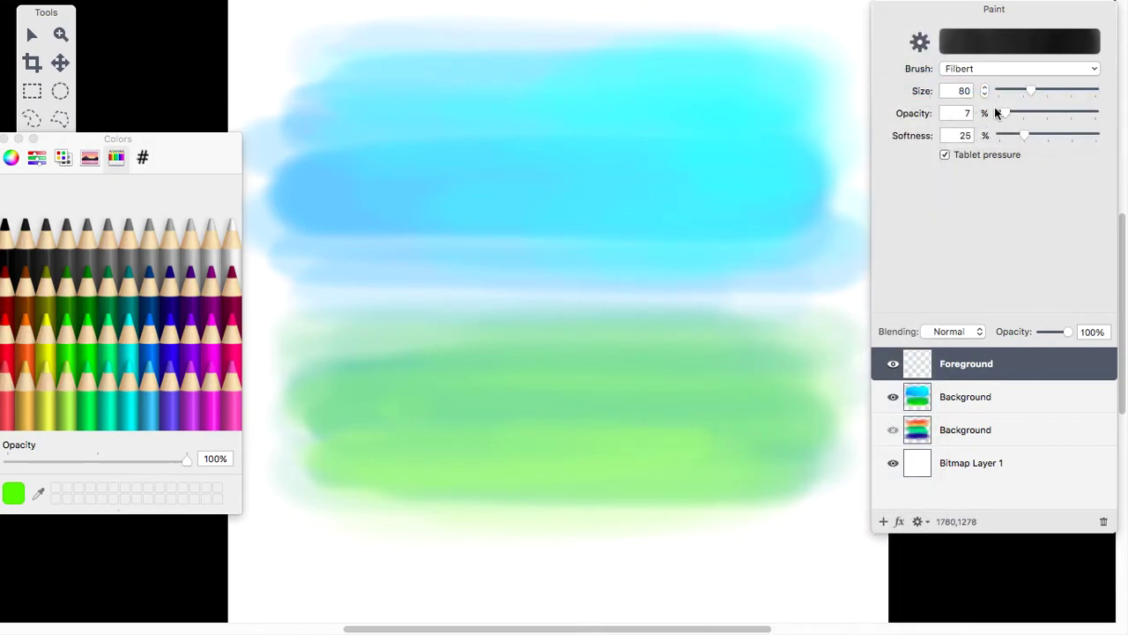
pyautogui.moveTo(1030, 92); pyautogui.dragTo(1023, 92)
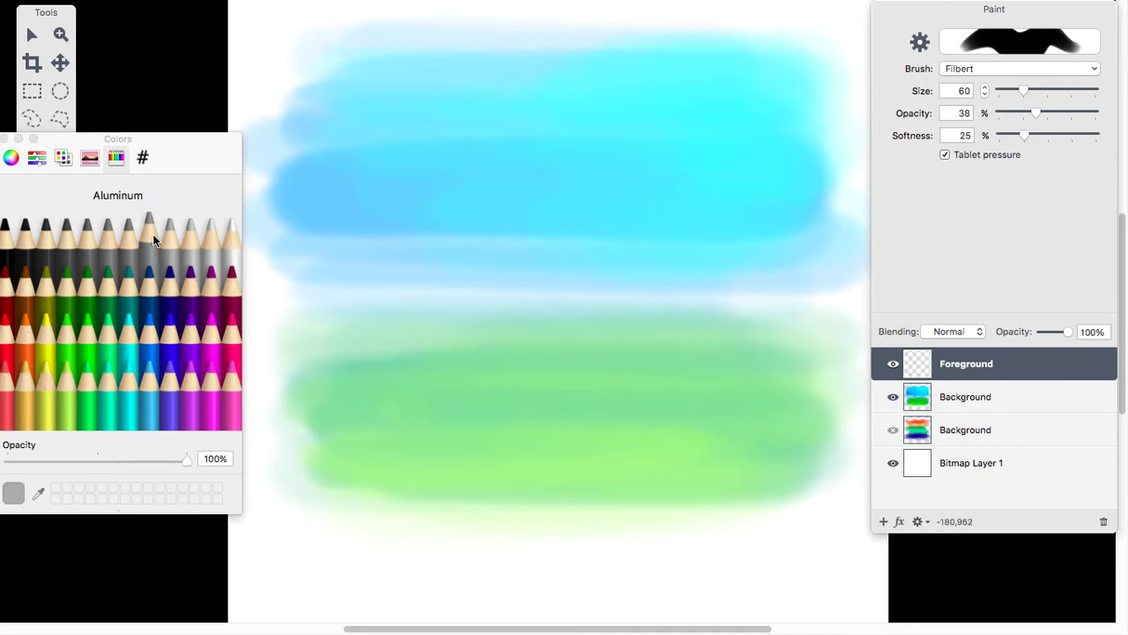
# Sketch three gray mountain peaks across the lower sky, with light shading inside and a base line along the green area.
pyautogui.moveTo(340, 342)
pyautogui.mouseDown()
pyautogui.moveTo(422, 246)
pyautogui.moveTo(347, 330)
pyautogui.moveTo(428, 211)
pyautogui.mouseUp()
pyautogui.moveTo(354, 307)
pyautogui.mouseDown()
pyautogui.moveTo(495, 257)
pyautogui.moveTo(442, 198)
pyautogui.moveTo(533, 292)
pyautogui.moveTo(507, 258)
pyautogui.moveTo(500, 271)
pyautogui.moveTo(593, 221)
pyautogui.moveTo(656, 273)
pyautogui.mouseUp()
pyautogui.moveTo(565, 217)
pyautogui.mouseDown()
pyautogui.moveTo(651, 284)
pyautogui.moveTo(592, 257)
pyautogui.moveTo(551, 215)
pyautogui.moveTo(669, 294)
pyautogui.moveTo(715, 258)
pyautogui.moveTo(680, 267)
pyautogui.moveTo(731, 241)
pyautogui.moveTo(803, 323)
pyautogui.mouseUp()
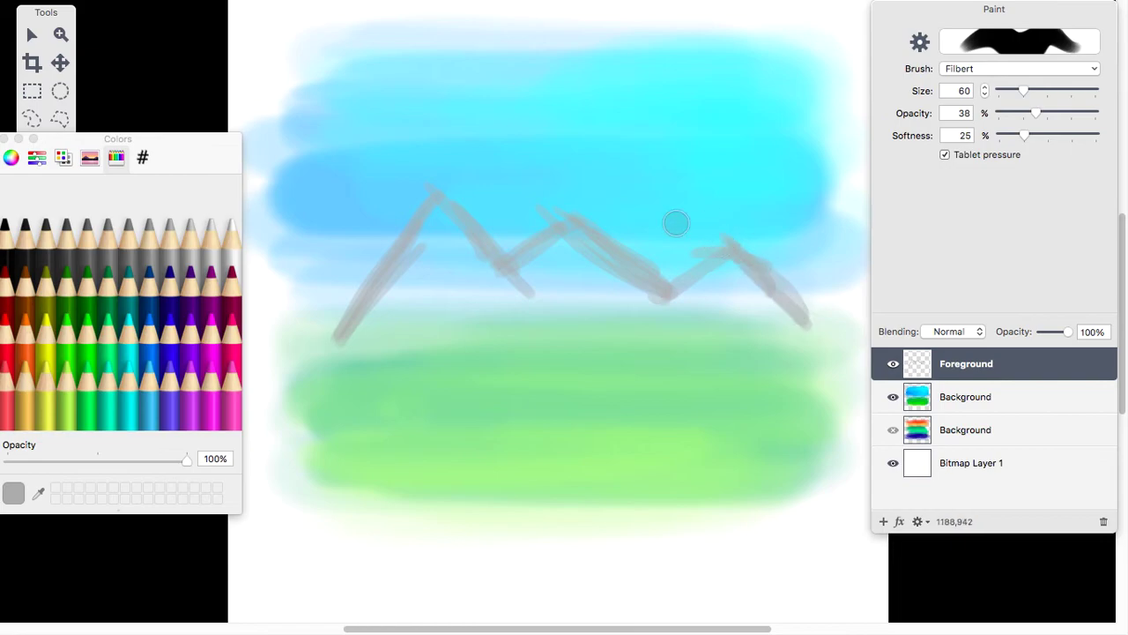
pyautogui.moveTo(425, 232)
pyautogui.mouseDown()
pyautogui.moveTo(398, 250)
pyautogui.moveTo(451, 242)
pyautogui.moveTo(451, 253)
pyautogui.moveTo(351, 305)
pyautogui.moveTo(450, 234)
pyautogui.moveTo(376, 294)
pyautogui.moveTo(388, 309)
pyautogui.moveTo(434, 308)
pyautogui.moveTo(401, 339)
pyautogui.moveTo(493, 306)
pyautogui.moveTo(478, 300)
pyautogui.moveTo(524, 293)
pyautogui.moveTo(509, 270)
pyautogui.moveTo(575, 255)
pyautogui.moveTo(515, 312)
pyautogui.moveTo(616, 308)
pyautogui.moveTo(651, 331)
pyautogui.moveTo(729, 276)
pyautogui.moveTo(685, 303)
pyautogui.moveTo(728, 315)
pyautogui.moveTo(758, 289)
pyautogui.moveTo(778, 315)
pyautogui.moveTo(300, 350)
pyautogui.moveTo(841, 341)
pyautogui.mouseUp()
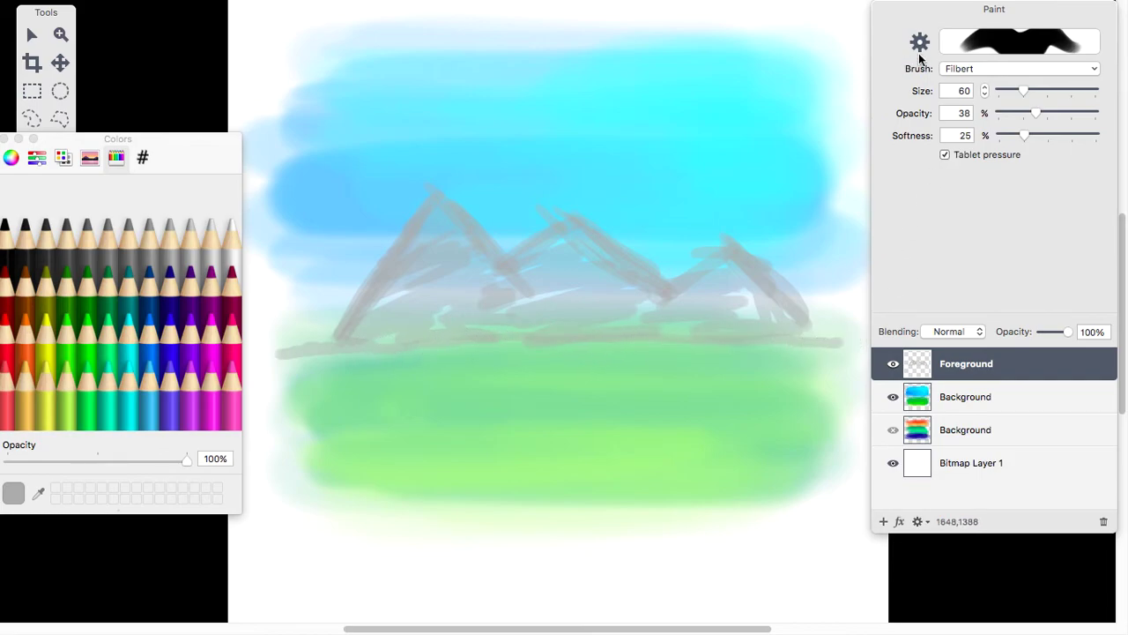
# Shade the three mountains in the Aluminum gray pencil color with the Filbert brush enlarged to size 102.
pyautogui.moveTo(1023, 90); pyautogui.dragTo(1041, 90)
pyautogui.click(148, 247)
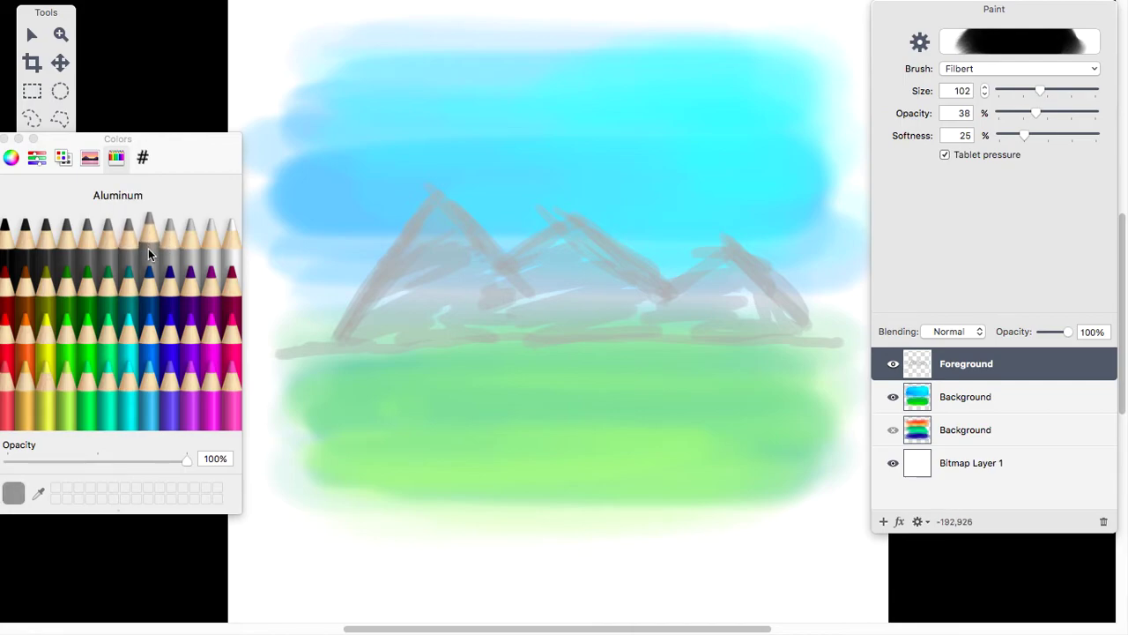
pyautogui.moveTo(436, 207)
pyautogui.mouseDown()
pyautogui.moveTo(401, 272)
pyautogui.moveTo(436, 204)
pyautogui.moveTo(439, 231)
pyautogui.moveTo(487, 246)
pyautogui.moveTo(429, 205)
pyautogui.moveTo(496, 292)
pyautogui.moveTo(420, 219)
pyautogui.moveTo(487, 272)
pyautogui.moveTo(469, 293)
pyautogui.moveTo(423, 297)
pyautogui.moveTo(471, 273)
pyautogui.moveTo(445, 308)
pyautogui.moveTo(510, 289)
pyautogui.moveTo(515, 333)
pyautogui.moveTo(565, 250)
pyautogui.moveTo(556, 239)
pyautogui.moveTo(533, 265)
pyautogui.moveTo(583, 261)
pyautogui.moveTo(651, 303)
pyautogui.moveTo(591, 259)
pyautogui.moveTo(551, 247)
pyautogui.moveTo(595, 274)
pyautogui.moveTo(611, 308)
pyautogui.moveTo(604, 321)
pyautogui.moveTo(668, 313)
pyautogui.moveTo(722, 268)
pyautogui.moveTo(784, 309)
pyautogui.moveTo(760, 330)
pyautogui.moveTo(795, 323)
pyautogui.mouseUp()
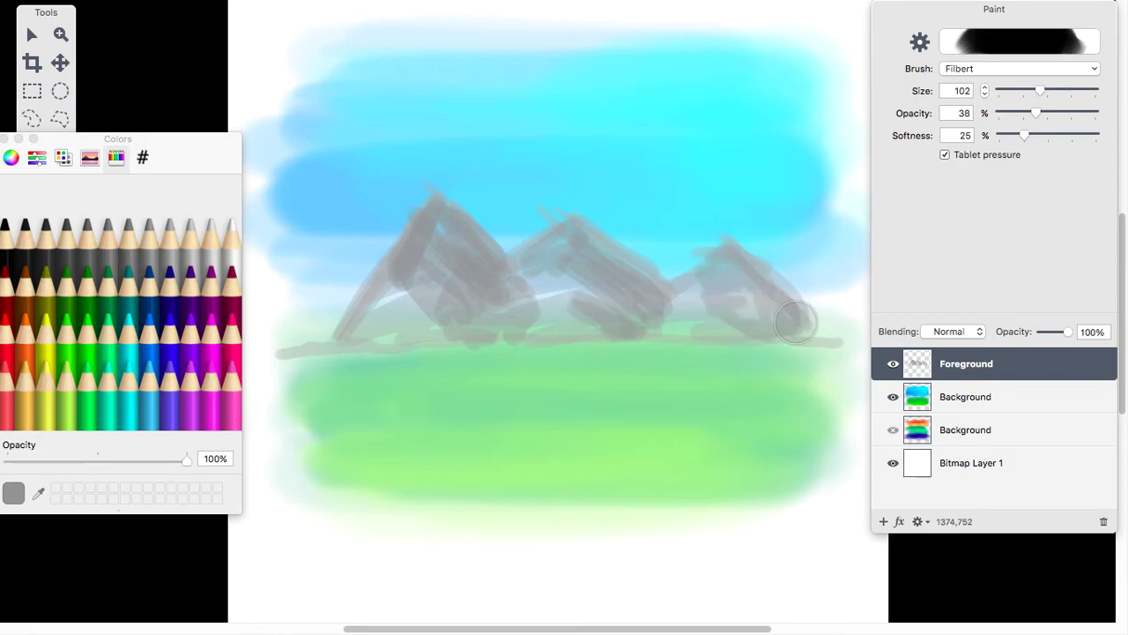
# Switch to the Palette Knife brush at 80% opacity and paint textured strokes on the first mountain.
pyautogui.click(999, 67)
pyautogui.moveTo(996, 86)
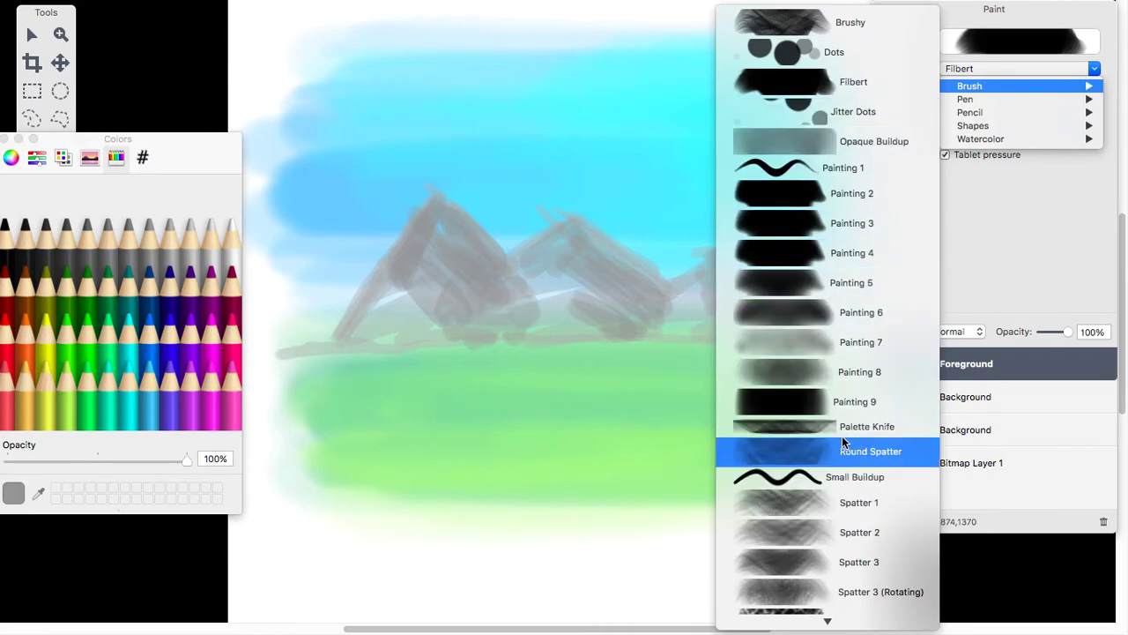
pyautogui.click(818, 429)
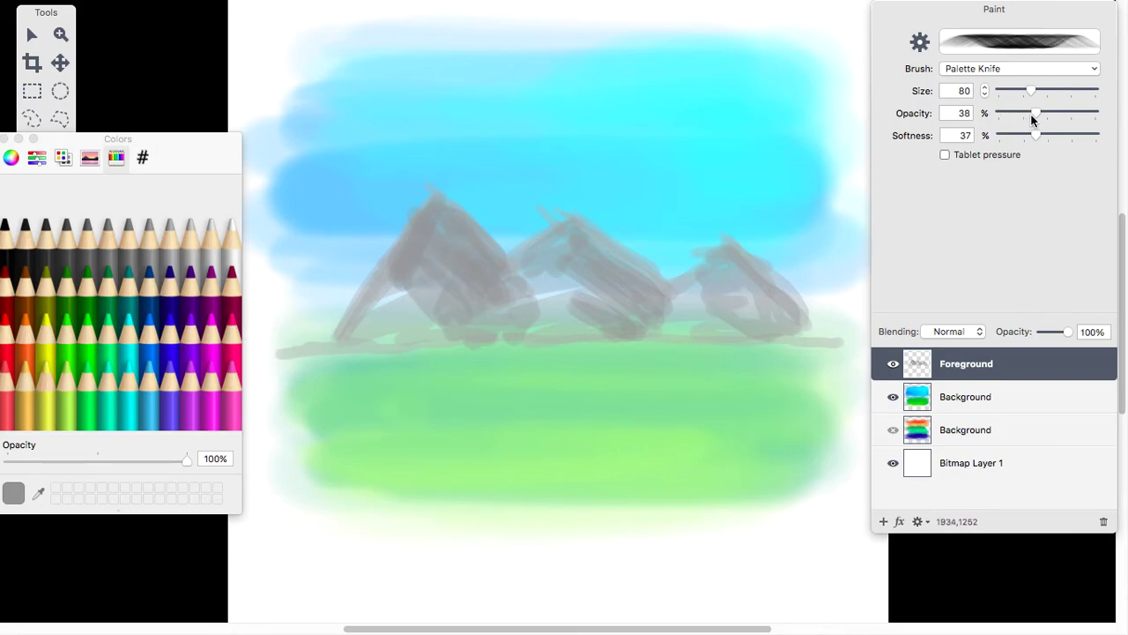
pyautogui.moveTo(450, 220)
pyautogui.mouseDown()
pyautogui.moveTo(498, 274)
pyautogui.moveTo(437, 205)
pyautogui.moveTo(490, 271)
pyautogui.moveTo(438, 229)
pyautogui.moveTo(415, 299)
pyautogui.mouseUp()
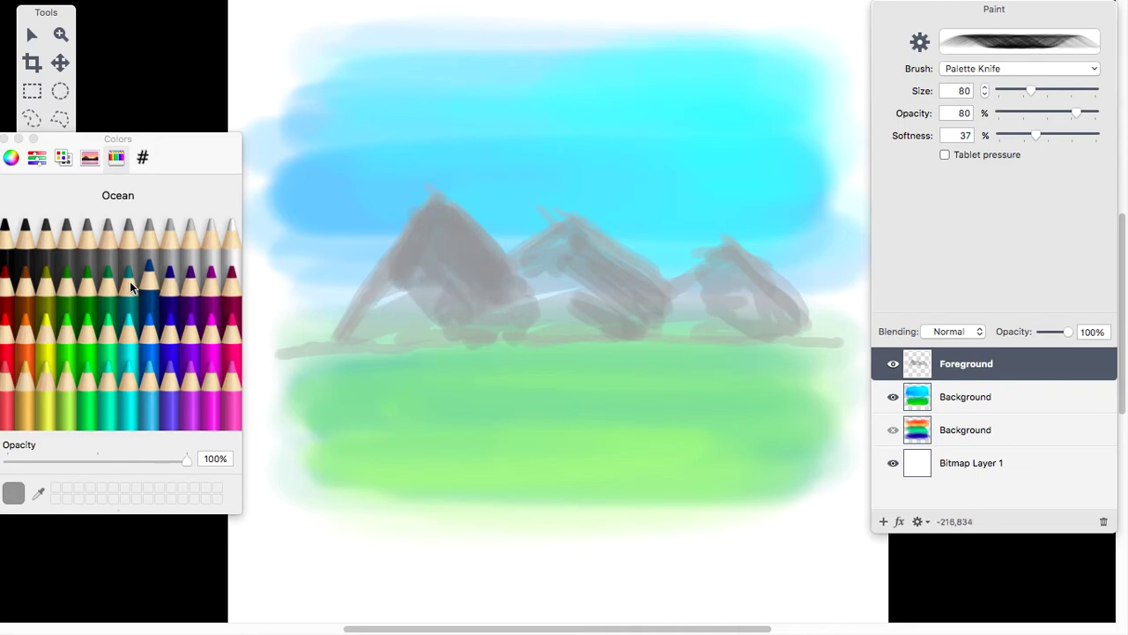
# Texture the slopes and bases of all three mountains with Palette Knife strokes in the Steel gray pencil color.
pyautogui.click(87, 242)
pyautogui.moveTo(430, 203)
pyautogui.mouseDown()
pyautogui.moveTo(481, 253)
pyautogui.moveTo(424, 191)
pyautogui.moveTo(493, 254)
pyautogui.moveTo(432, 198)
pyautogui.moveTo(504, 290)
pyautogui.moveTo(416, 228)
pyautogui.moveTo(436, 207)
pyautogui.moveTo(413, 282)
pyautogui.mouseUp()
pyautogui.press('super+equal')
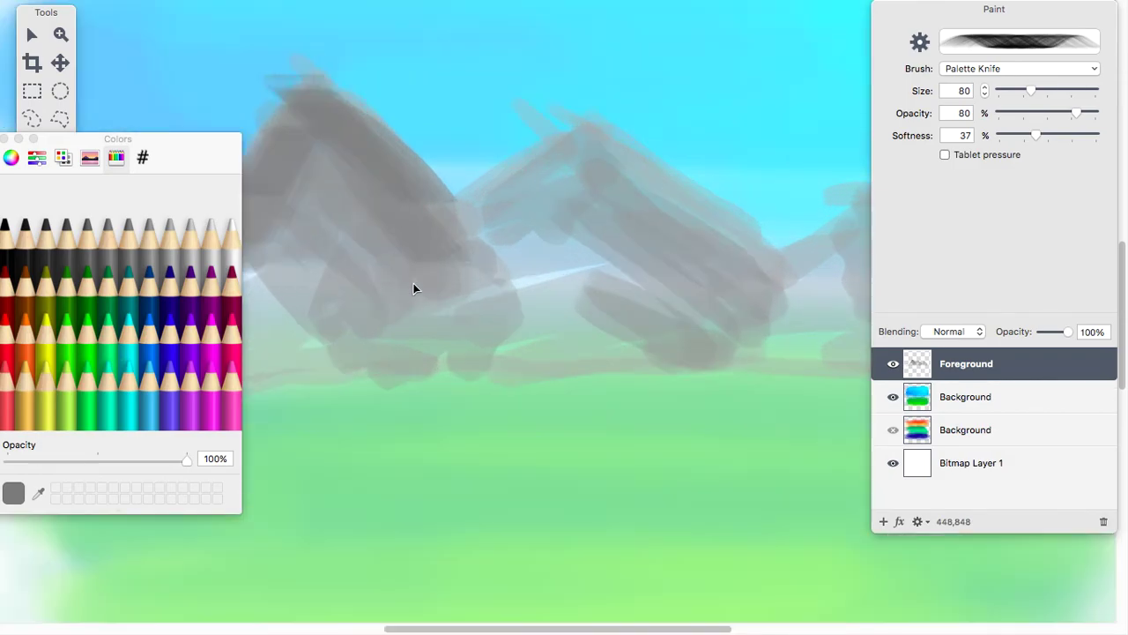
pyautogui.moveTo(533, 223)
pyautogui.mouseDown()
pyautogui.moveTo(579, 253)
pyautogui.moveTo(673, 252)
pyautogui.mouseUp()
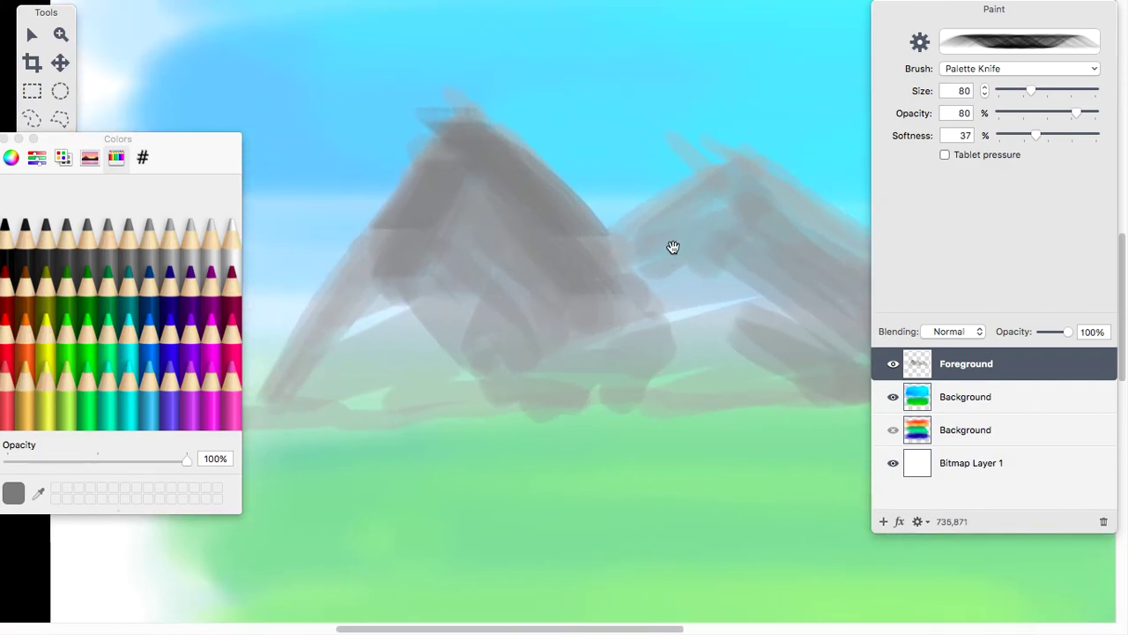
pyautogui.moveTo(461, 111)
pyautogui.mouseDown()
pyautogui.moveTo(464, 135)
pyautogui.moveTo(443, 151)
pyautogui.moveTo(415, 244)
pyautogui.moveTo(420, 303)
pyautogui.moveTo(499, 327)
pyautogui.moveTo(497, 239)
pyautogui.moveTo(629, 340)
pyautogui.moveTo(667, 226)
pyautogui.moveTo(763, 196)
pyautogui.moveTo(652, 221)
pyautogui.mouseUp()
pyautogui.moveTo(786, 291); pyautogui.dragTo(534, 286)
pyautogui.moveTo(579, 196)
pyautogui.mouseDown()
pyautogui.moveTo(560, 225)
pyautogui.moveTo(525, 209)
pyautogui.moveTo(626, 293)
pyautogui.moveTo(471, 200)
pyautogui.moveTo(558, 297)
pyautogui.moveTo(586, 354)
pyautogui.moveTo(532, 216)
pyautogui.moveTo(621, 285)
pyautogui.moveTo(577, 357)
pyautogui.moveTo(685, 373)
pyautogui.mouseUp()
pyautogui.moveTo(725, 338); pyautogui.dragTo(484, 338)
pyautogui.moveTo(555, 242)
pyautogui.mouseDown()
pyautogui.moveTo(525, 255)
pyautogui.moveTo(617, 297)
pyautogui.moveTo(572, 222)
pyautogui.moveTo(689, 330)
pyautogui.moveTo(661, 326)
pyautogui.moveTo(545, 257)
pyautogui.moveTo(609, 373)
pyautogui.moveTo(519, 368)
pyautogui.moveTo(670, 352)
pyautogui.moveTo(728, 381)
pyautogui.mouseUp()
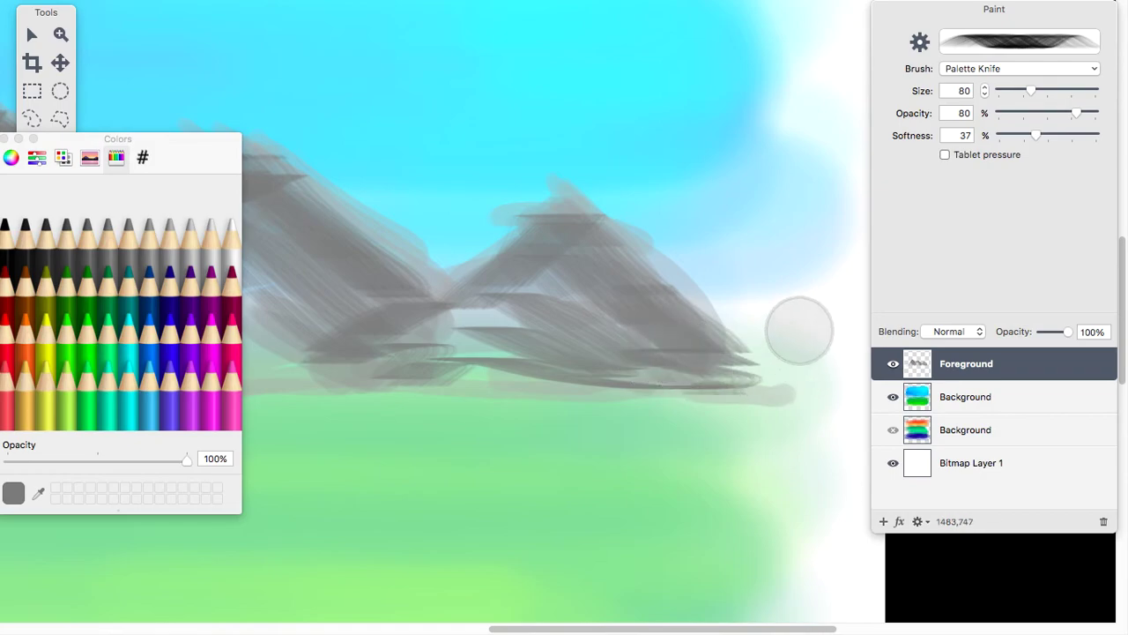
pyautogui.press('super+minus')
pyautogui.press('super+minus')
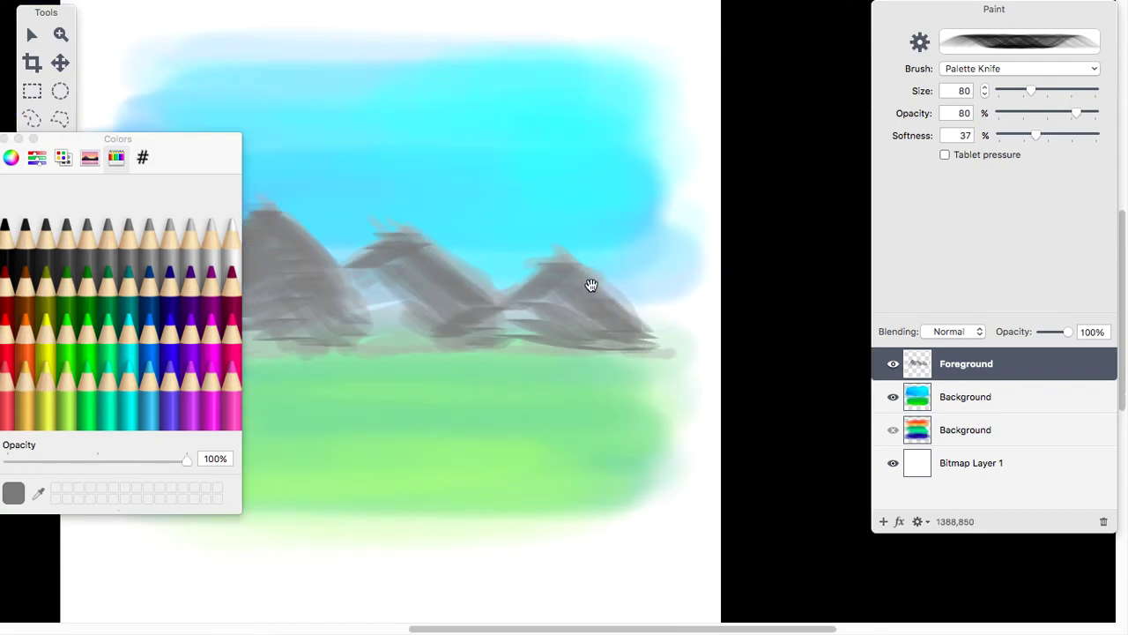
pyautogui.moveTo(509, 297); pyautogui.dragTo(652, 256)
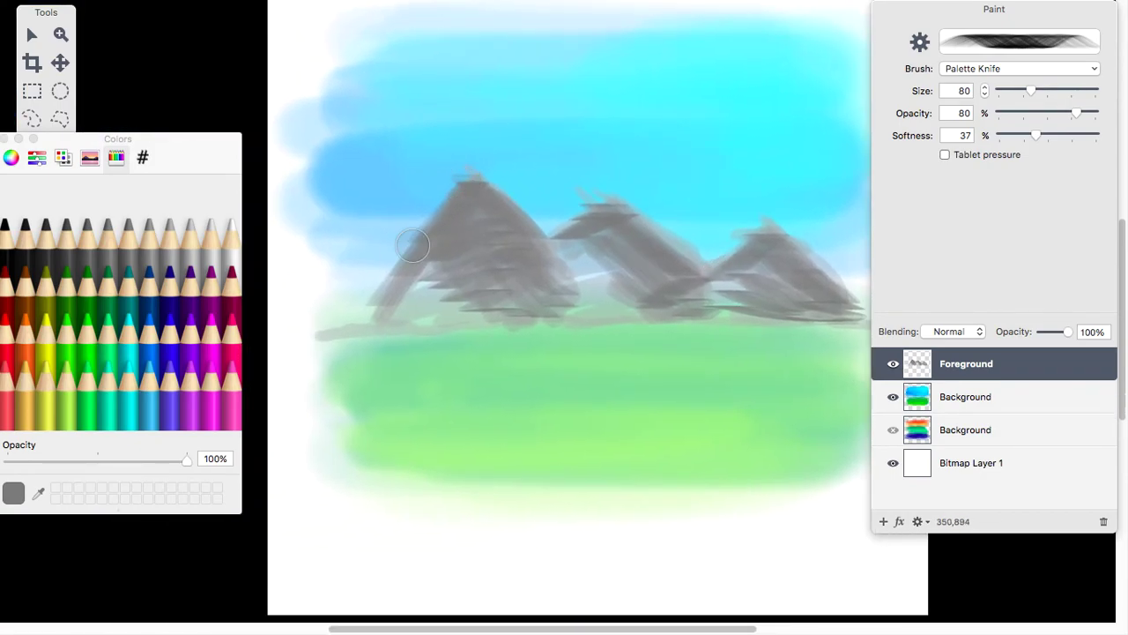
# Switch to the Painting 1 brush and set its size to 76.
pyautogui.click(1001, 70)
pyautogui.moveTo(994, 85)
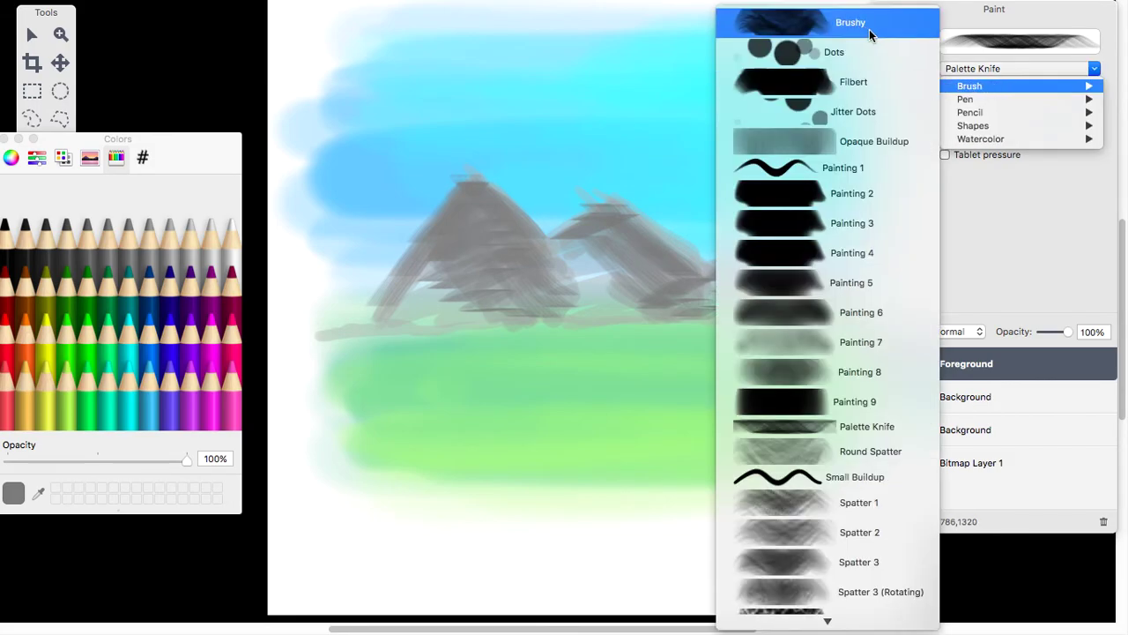
pyautogui.click(797, 170)
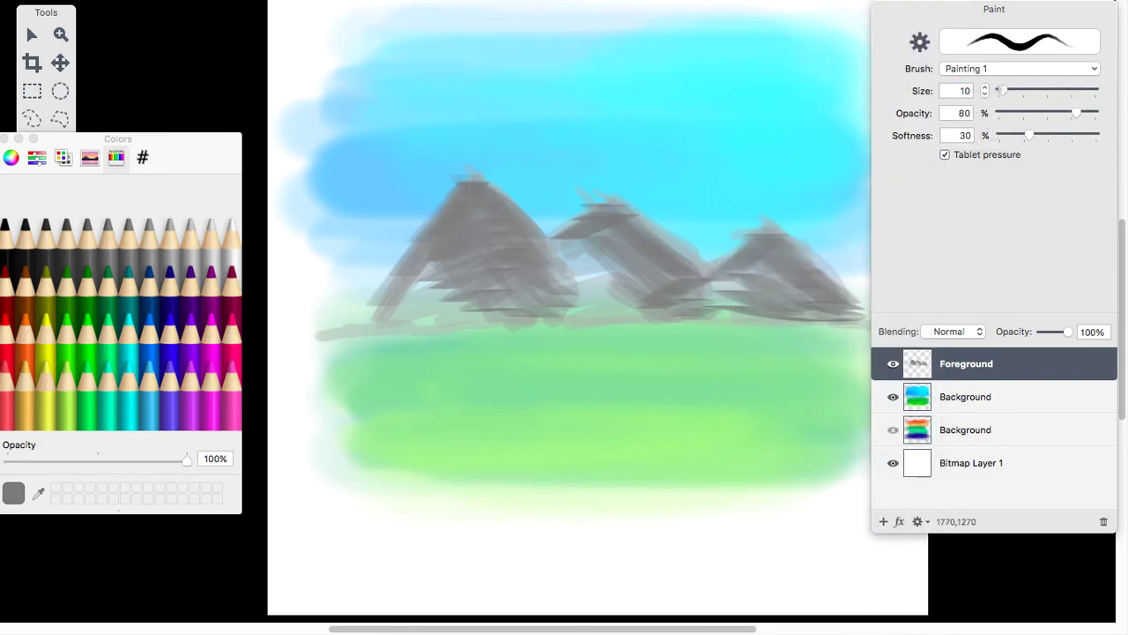
pyautogui.moveTo(1018, 89); pyautogui.dragTo(1027, 90)
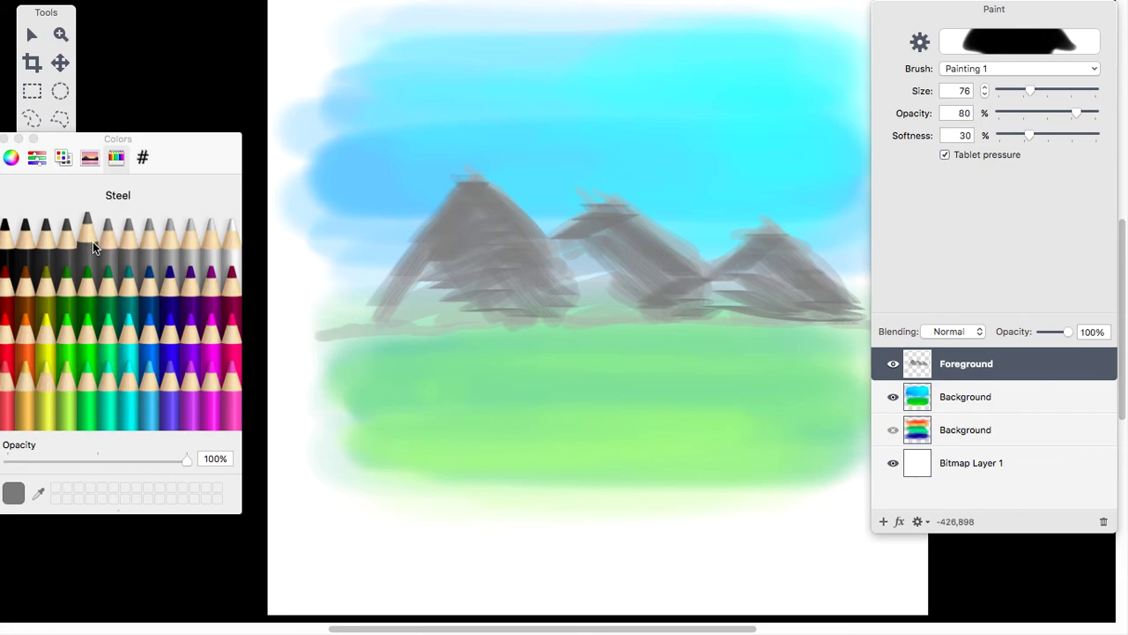
# Paint solid dark gray ridge lines along the slopes of the three mountain peaks.
pyautogui.moveTo(467, 171); pyautogui.dragTo(362, 310)
pyautogui.moveTo(468, 165); pyautogui.dragTo(538, 238)
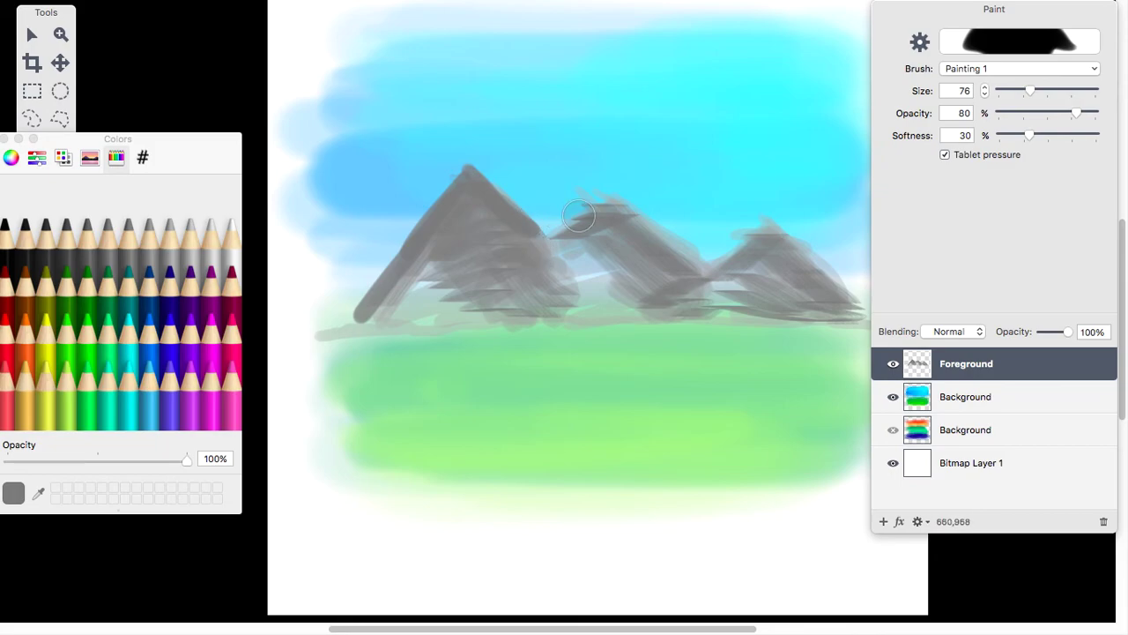
pyautogui.moveTo(606, 199); pyautogui.dragTo(540, 256)
pyautogui.moveTo(608, 201); pyautogui.dragTo(710, 291)
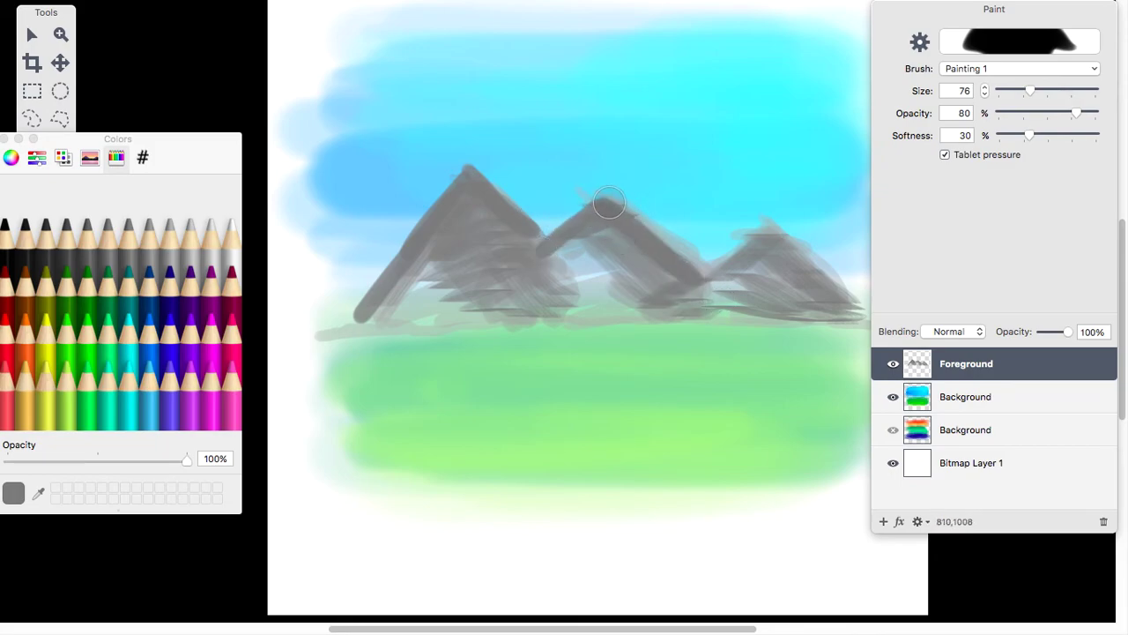
pyautogui.moveTo(608, 203); pyautogui.dragTo(710, 273)
pyautogui.moveTo(765, 226)
pyautogui.mouseDown()
pyautogui.moveTo(711, 281)
pyautogui.moveTo(855, 302)
pyautogui.mouseUp()
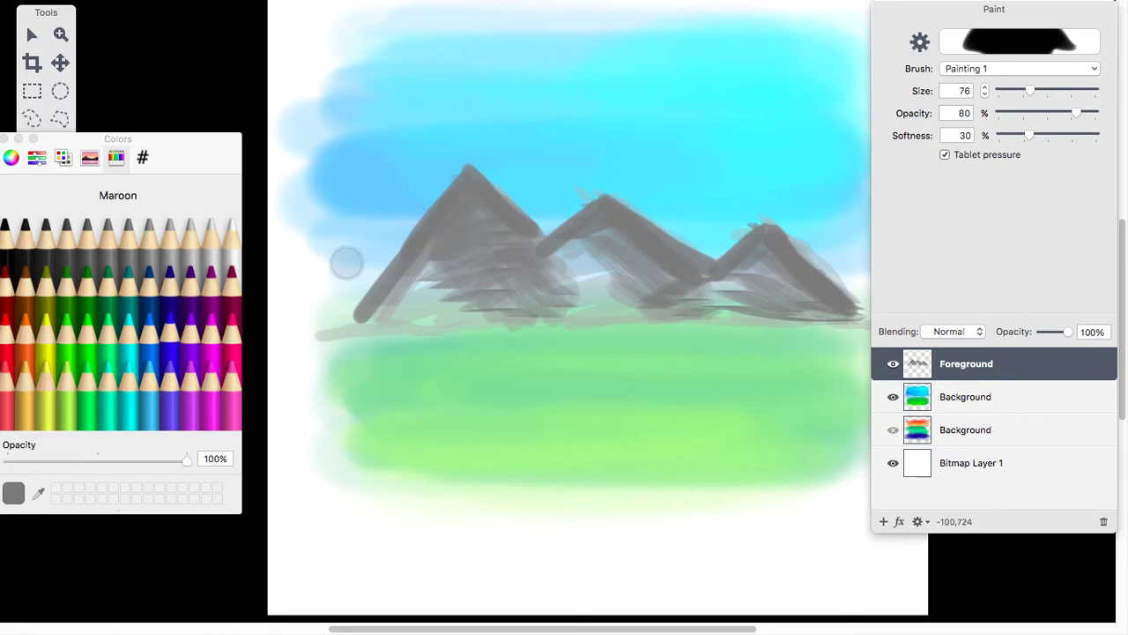
# Paint white snow caps on the three peaks with the Painting 1 brush at size 33 and 50% opacity.
pyautogui.moveTo(1076, 115); pyautogui.dragTo(1053, 112)
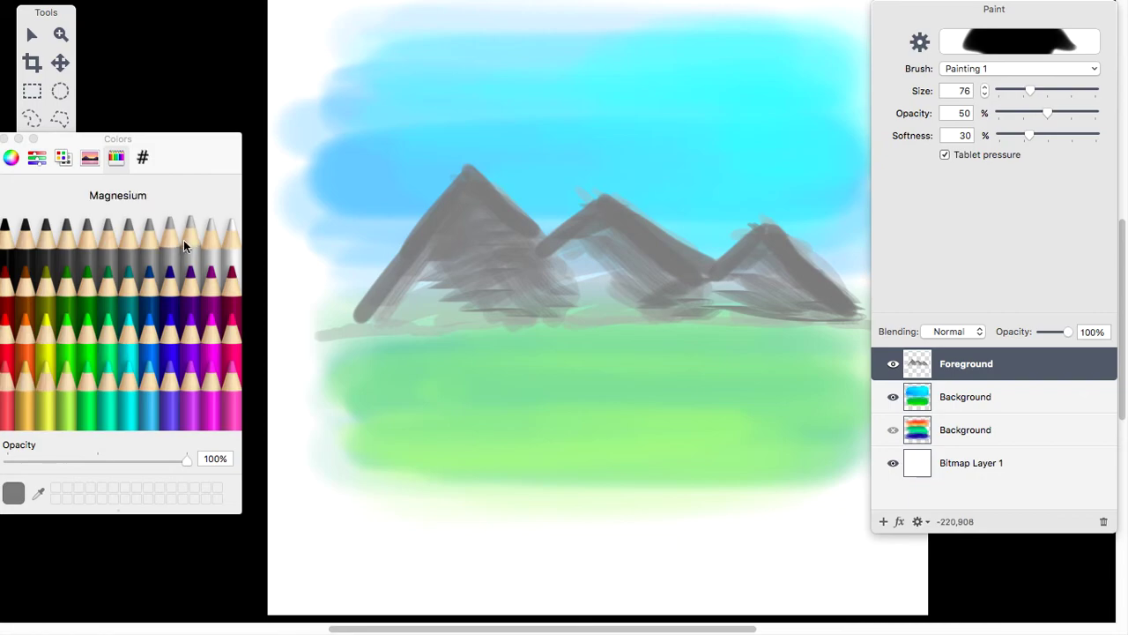
pyautogui.click(235, 239)
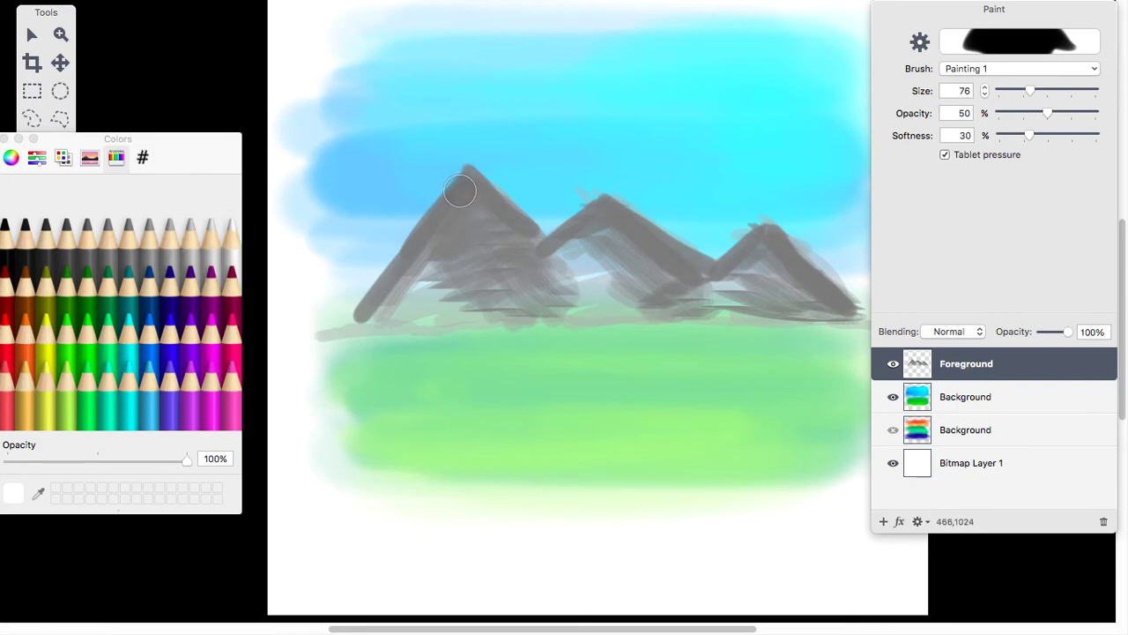
pyautogui.moveTo(1029, 91); pyautogui.dragTo(1012, 91)
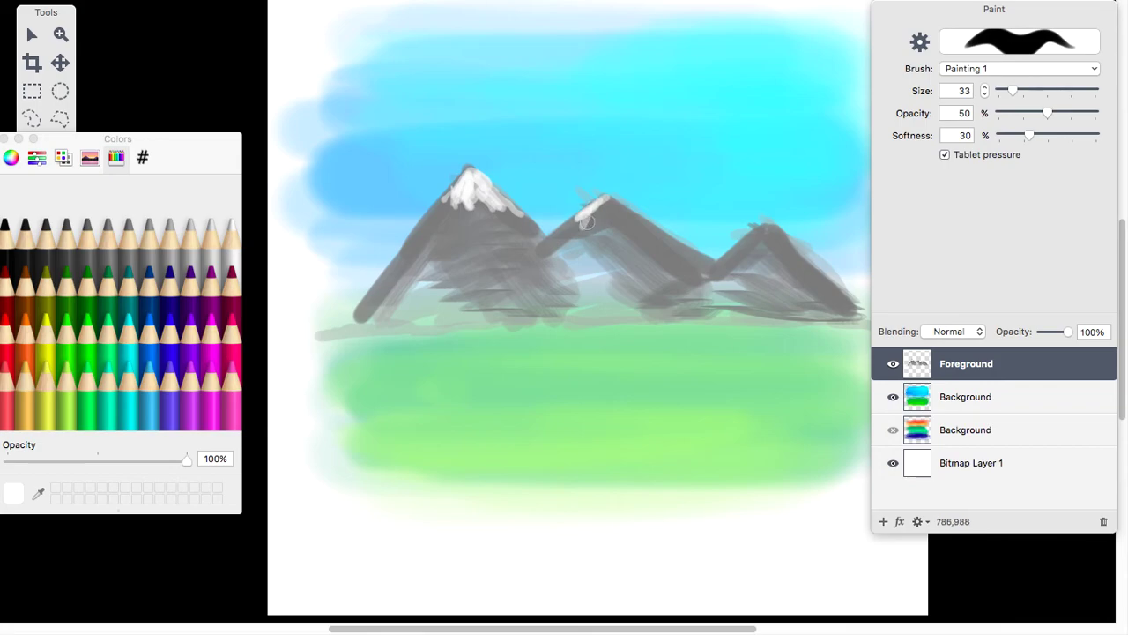
pyautogui.moveTo(607, 217); pyautogui.dragTo(611, 203)
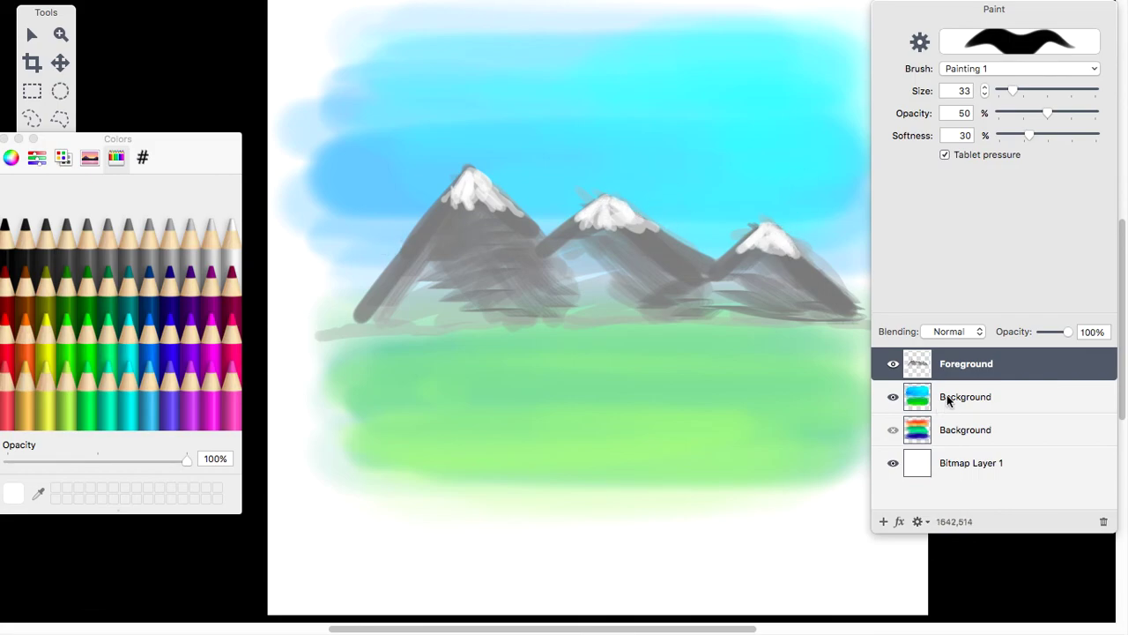
# Set the blue-green Background layer's opacity to 100% and move the Paint palette clear of the canvas.
pyautogui.click(1015, 397)
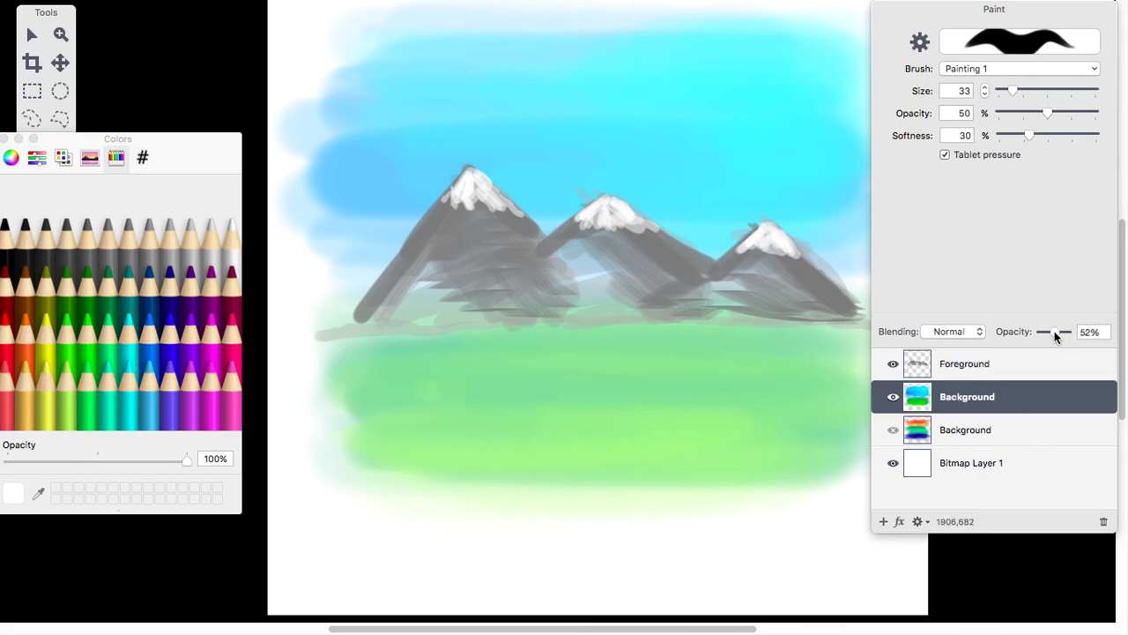
pyautogui.moveTo(1052, 331); pyautogui.dragTo(1064, 326)
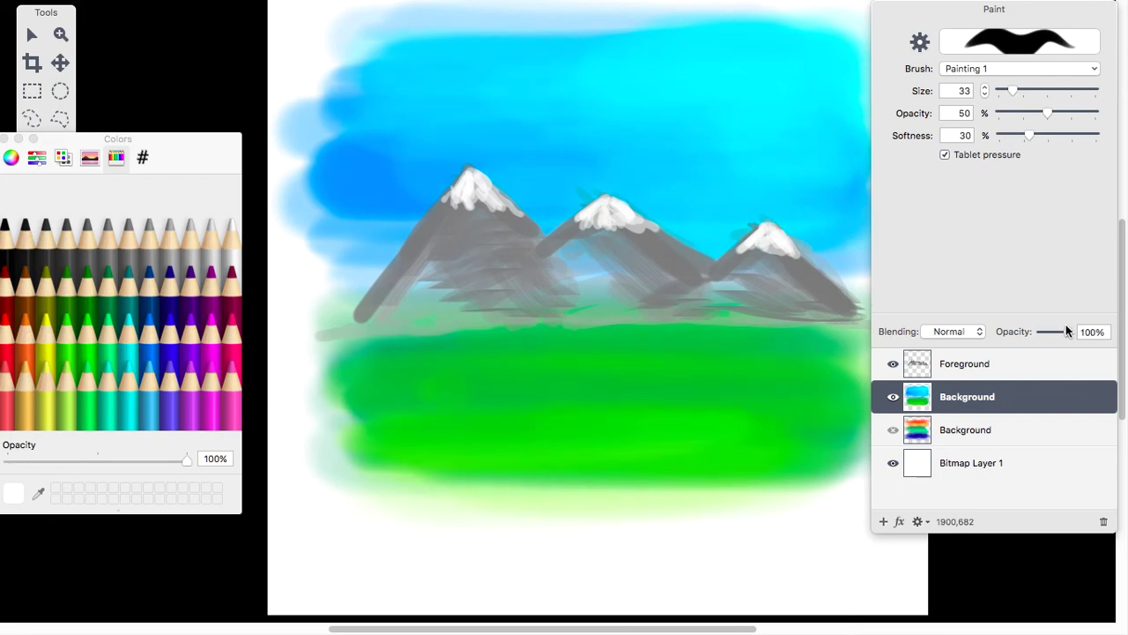
pyautogui.moveTo(936, 24); pyautogui.dragTo(998, 31)
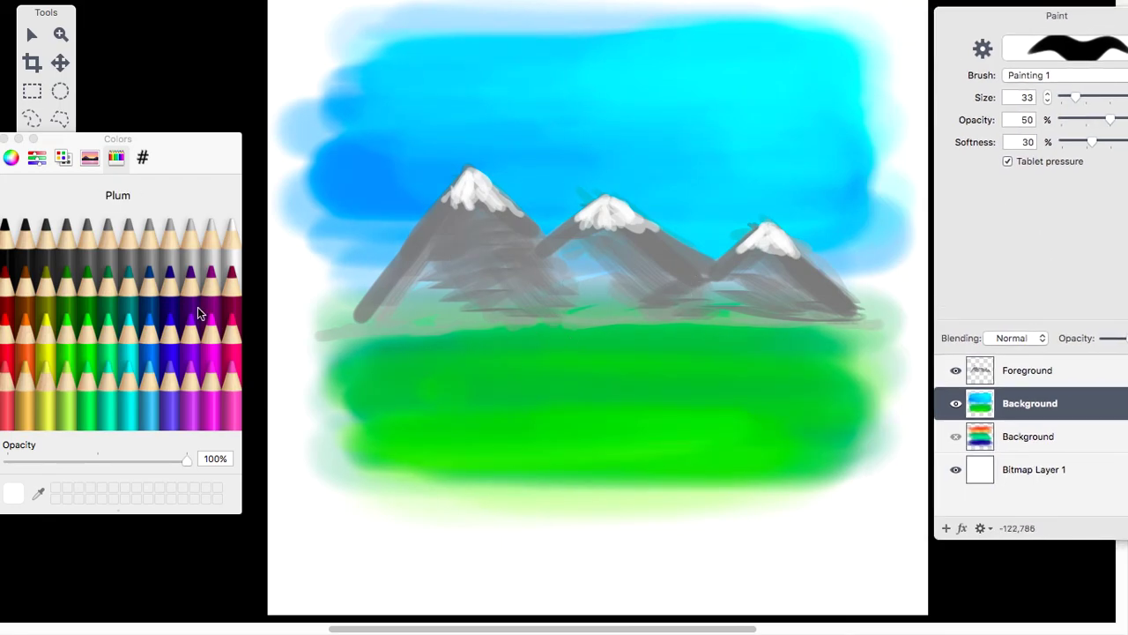
# Paint a loose cyan squiggle across the right side of the grass on the blue-green Background layer.
pyautogui.click(132, 329)
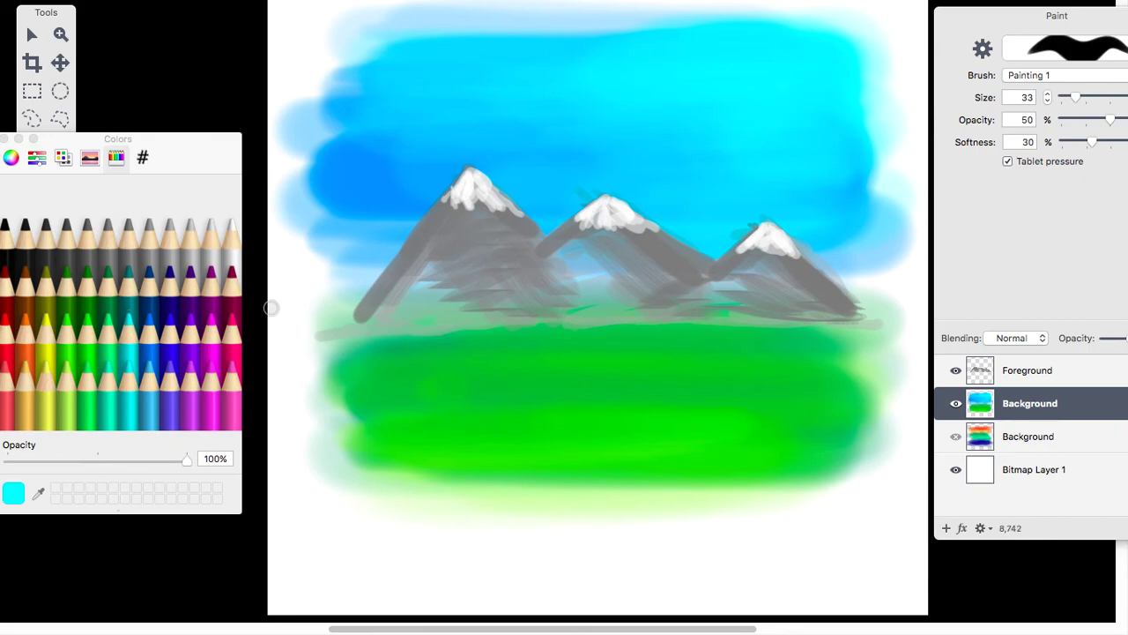
pyautogui.moveTo(723, 416)
pyautogui.mouseDown()
pyautogui.moveTo(811, 410)
pyautogui.moveTo(790, 397)
pyautogui.moveTo(816, 398)
pyautogui.moveTo(804, 410)
pyautogui.moveTo(850, 395)
pyautogui.mouseUp()
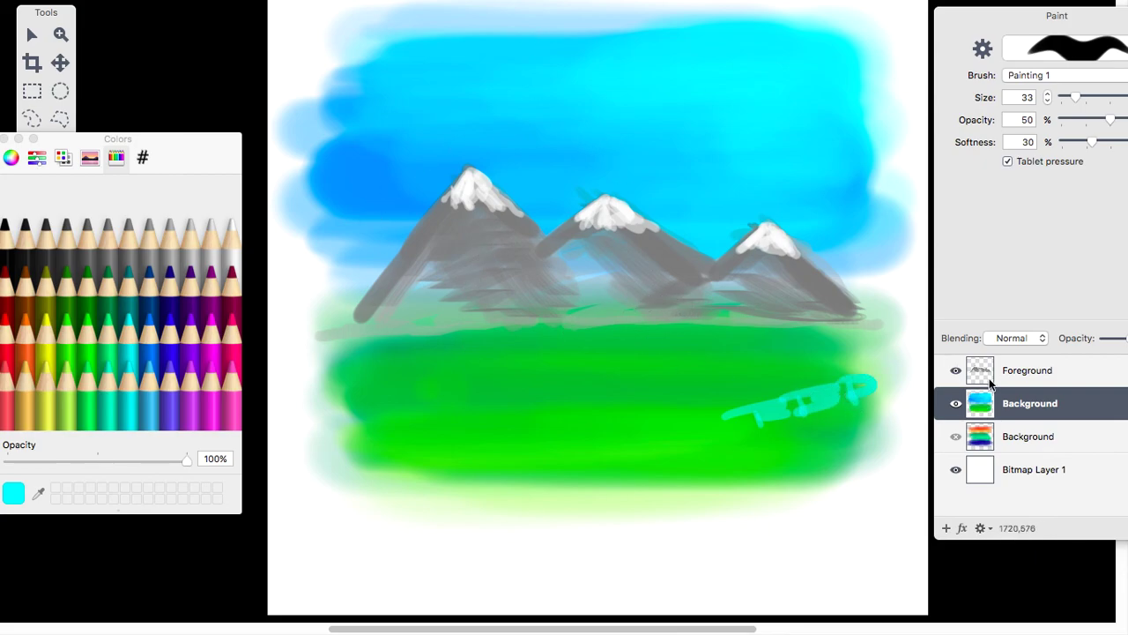
# Select the Foreground layer, and hide and reshow it and the blue-green Background layer in turn to compare their contents.
pyautogui.click(1011, 372)
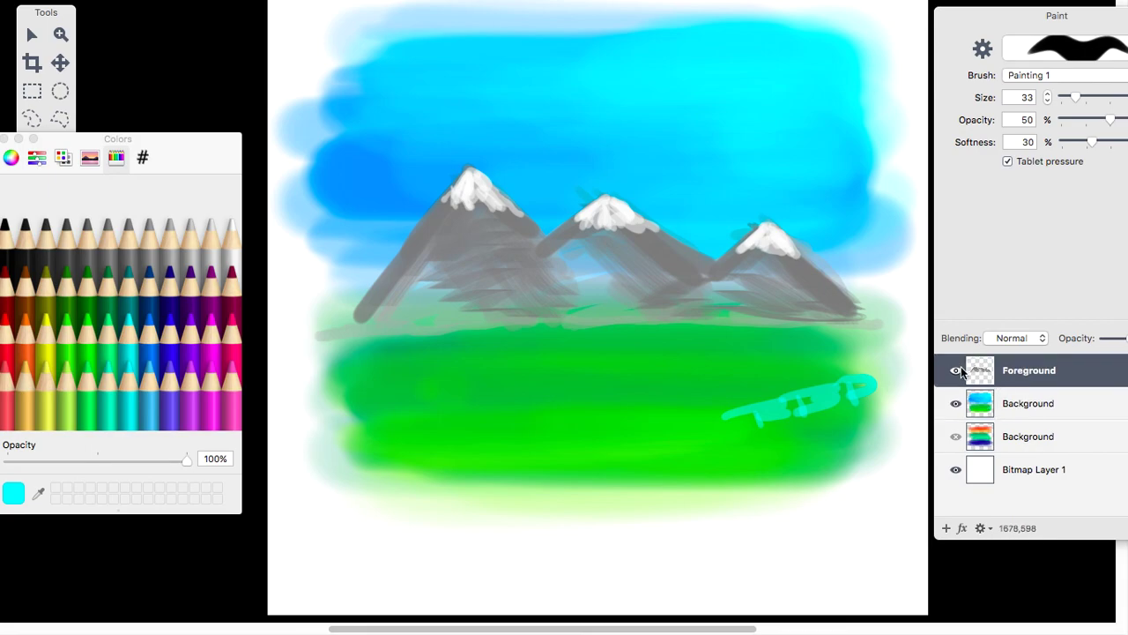
pyautogui.click(956, 371)
pyautogui.click(956, 371)
pyautogui.click(955, 404)
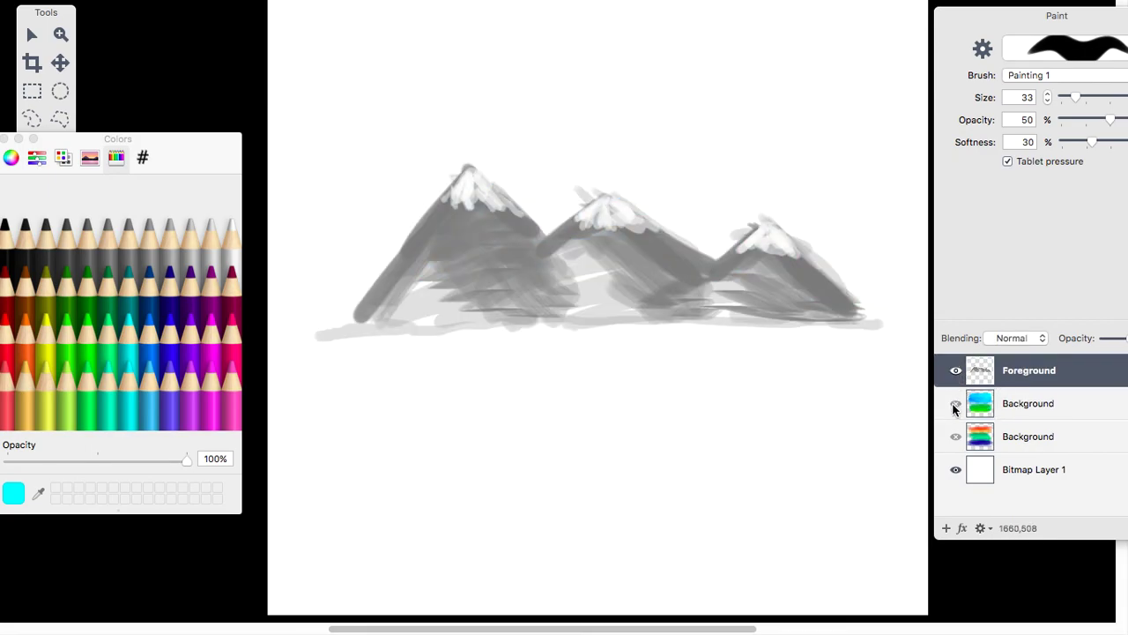
pyautogui.click(955, 404)
pyautogui.click(956, 371)
pyautogui.click(957, 371)
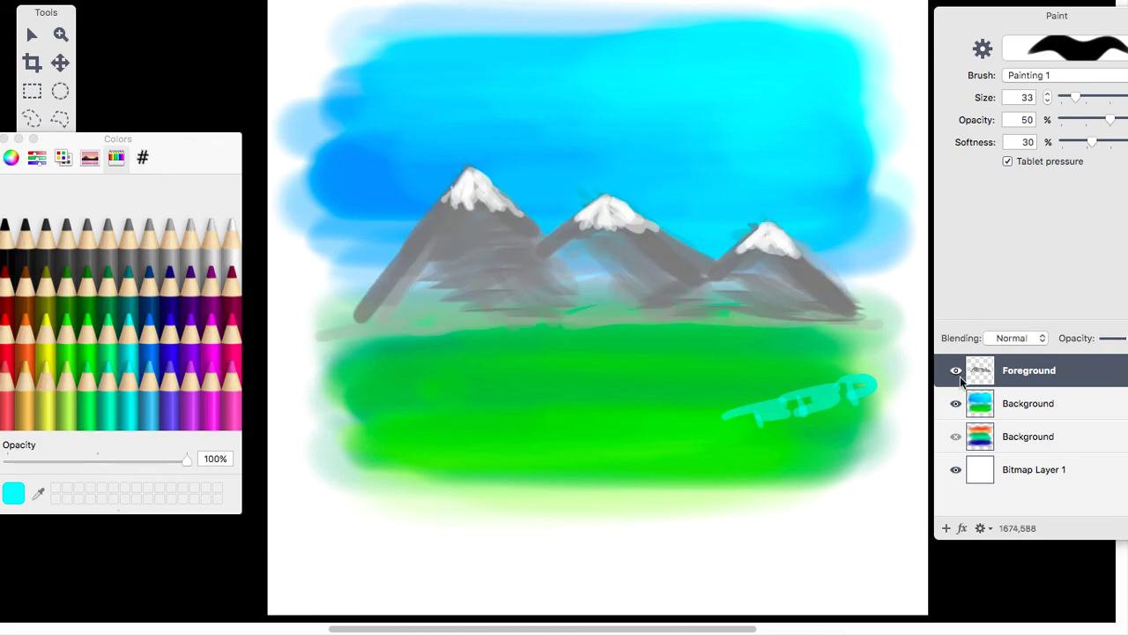
pyautogui.click(955, 404)
pyautogui.click(955, 403)
# Move the Paint palette fully into view and shift the Colors palette down to uncover the complete Tools palette.
pyautogui.moveTo(1023, 34); pyautogui.dragTo(927, 27)
pyautogui.moveTo(203, 150); pyautogui.dragTo(222, 431)
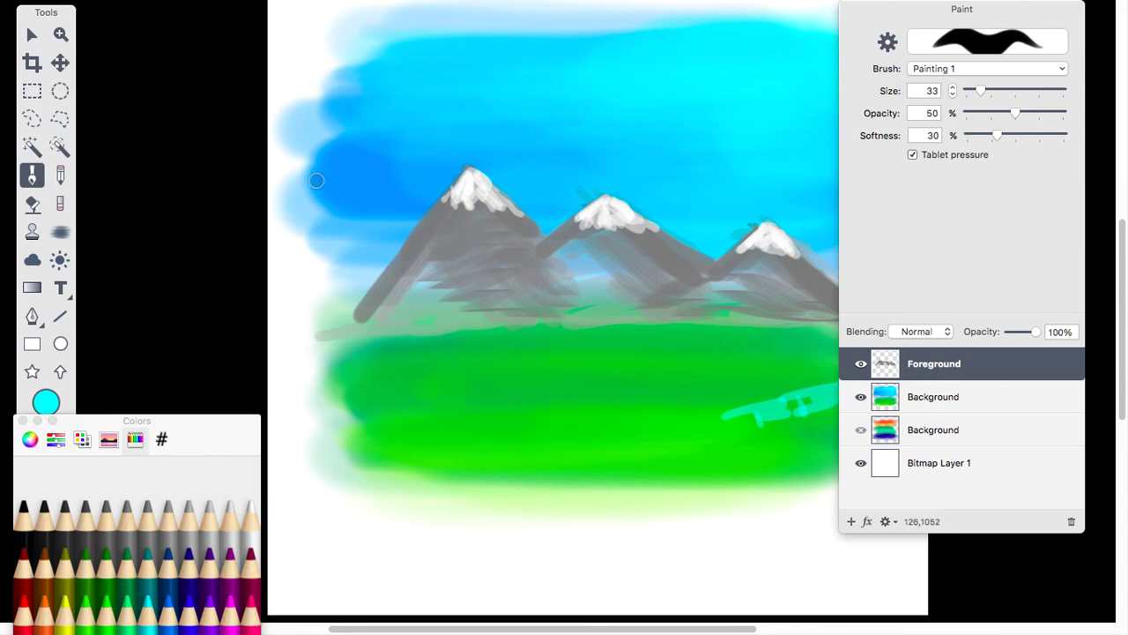